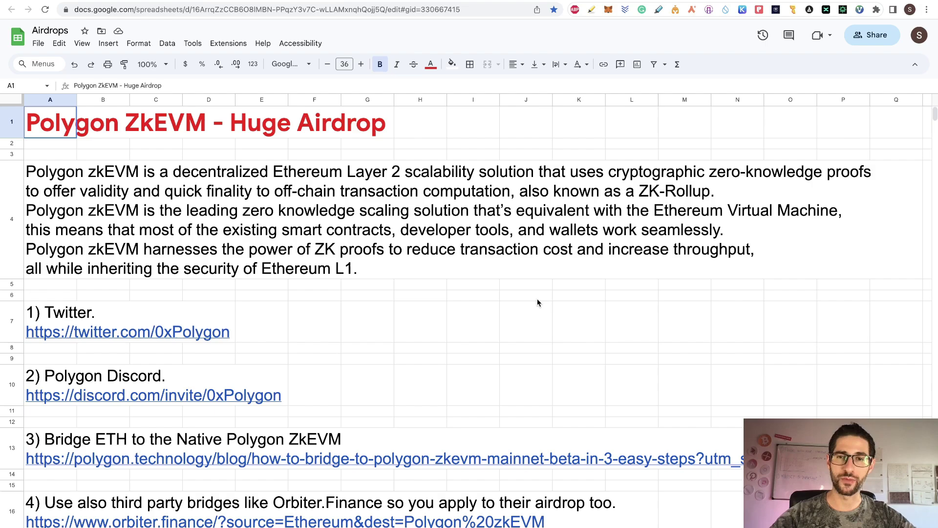
{"action": "scroll", "coordinate": [468, 327], "scroll_direction": "down", "scroll_amount": 3}
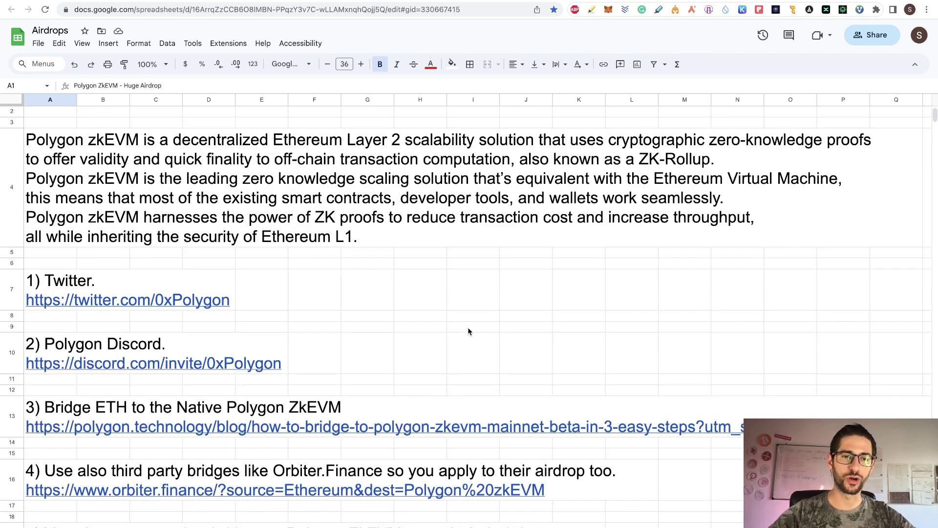
{"action": "scroll", "coordinate": [468, 327], "scroll_direction": "down", "scroll_amount": 4}
{"action": "scroll", "coordinate": [468, 327], "scroll_direction": "down", "scroll_amount": 2}
{"action": "scroll", "coordinate": [467, 327], "scroll_direction": "down", "scroll_amount": 1}
{"action": "scroll", "coordinate": [467, 327], "scroll_direction": "down", "scroll_amount": 2}
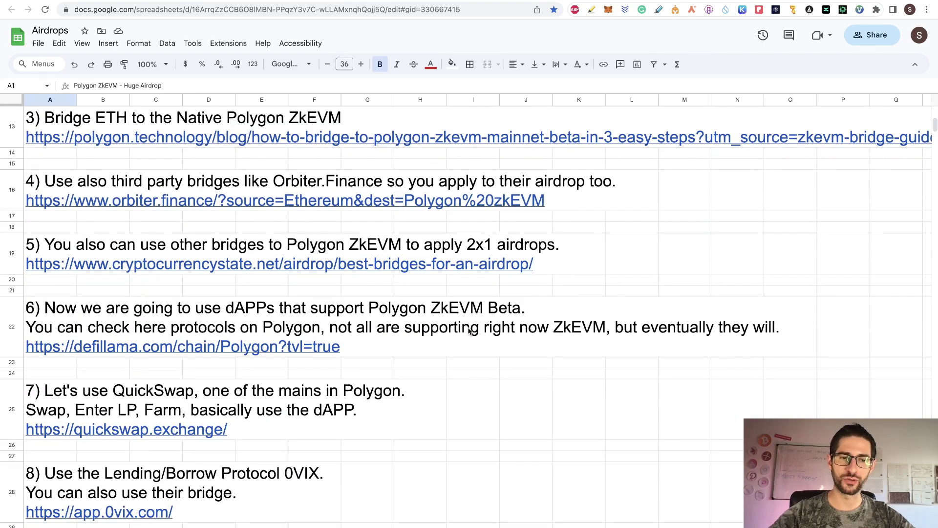
{"action": "scroll", "coordinate": [468, 327], "scroll_direction": "down", "scroll_amount": 2}
{"action": "scroll", "coordinate": [467, 327], "scroll_direction": "up", "scroll_amount": 10}
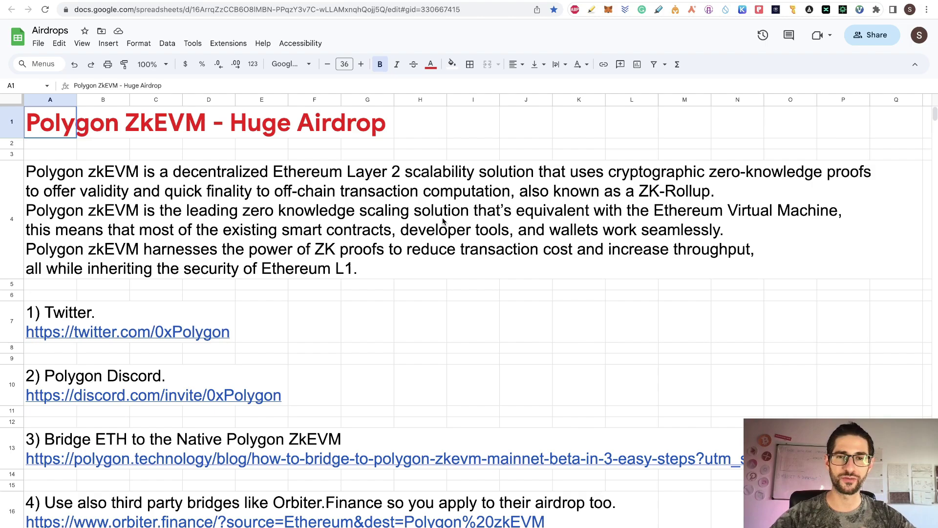
- Cycle past the zkEVM, docs, tweet and blog tabs to the Orbiter Ethereum-to-zkEVM bridge
{"action": "key", "text": "ctrl+Tab"}
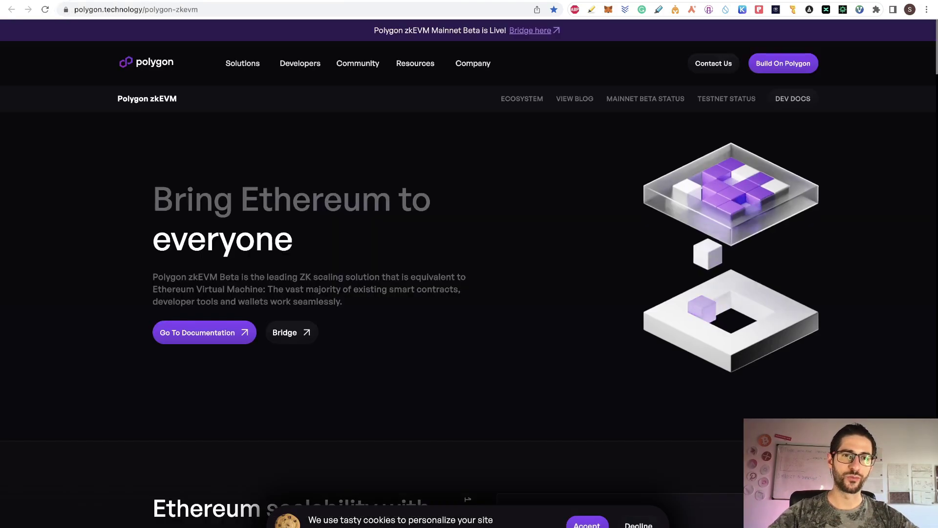
{"action": "key", "text": "ctrl+Tab"}
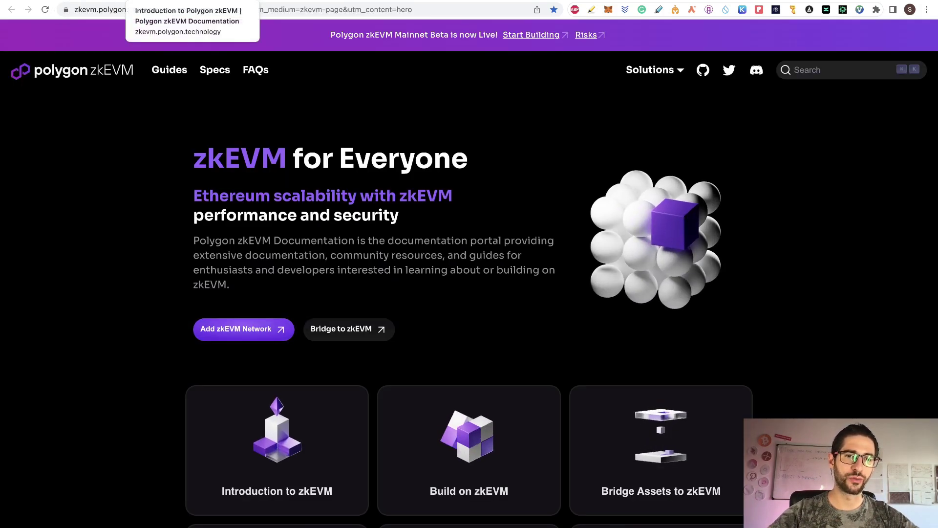
{"action": "key", "text": "ctrl+Tab"}
{"action": "key", "text": "ctrl+Tab"}
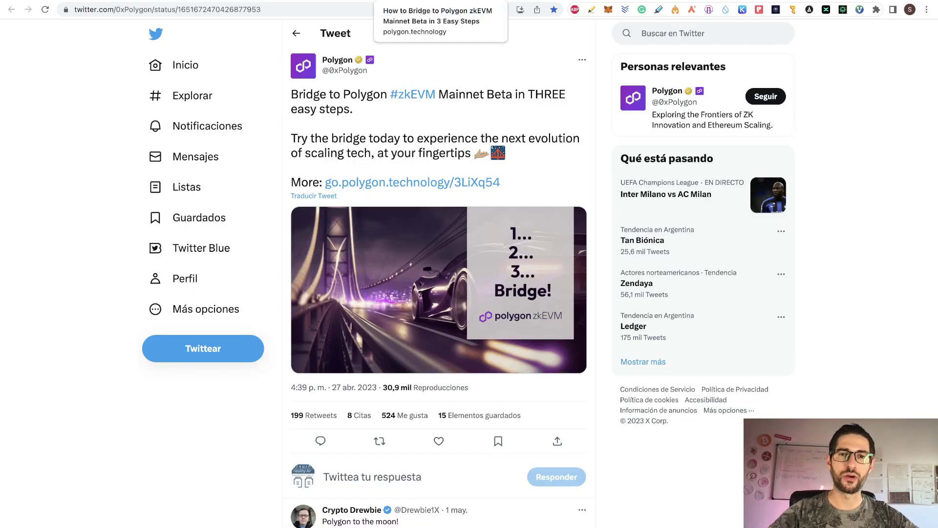
{"action": "key", "text": "ctrl+Tab"}
{"action": "key", "text": "ctrl+Tab"}
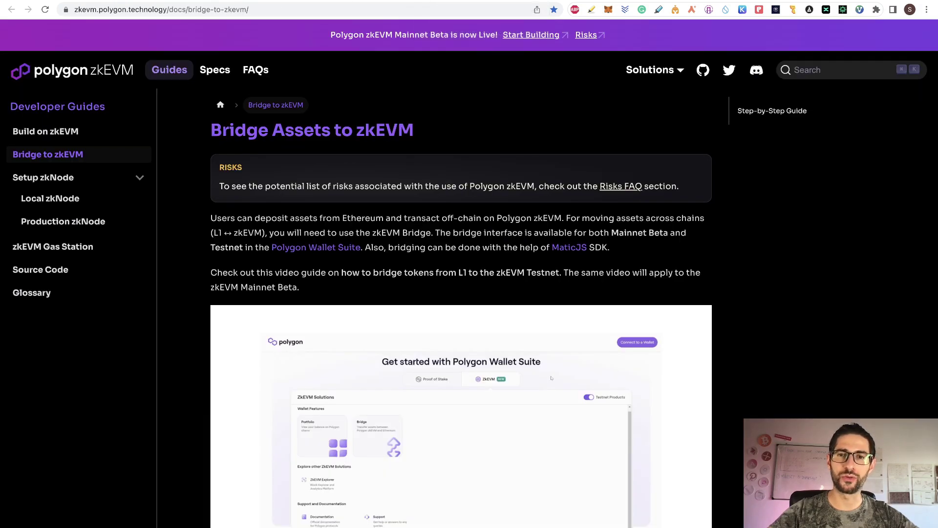
{"action": "key", "text": "ctrl+Tab"}
{"action": "key", "text": "ctrl+Tab"}
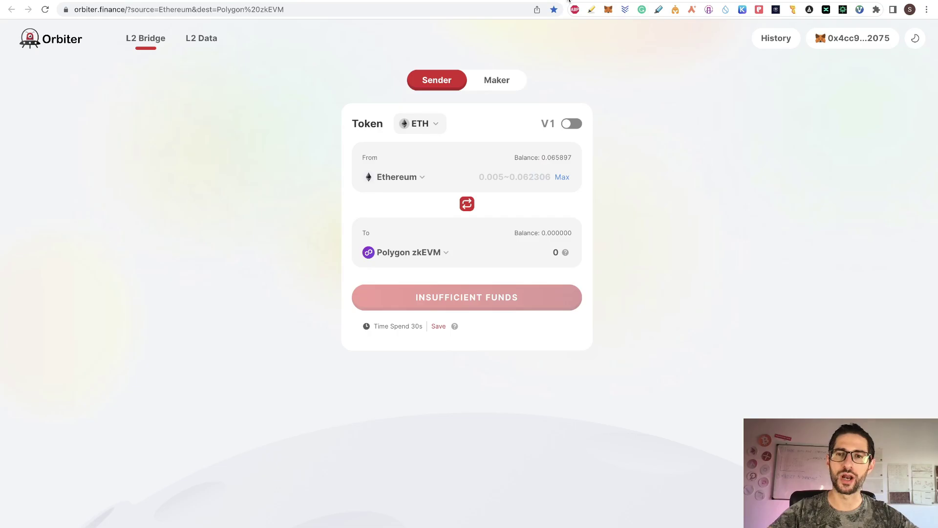
{"action": "key", "text": "ctrl+Tab"}
{"action": "key", "text": "ctrl+Tab"}
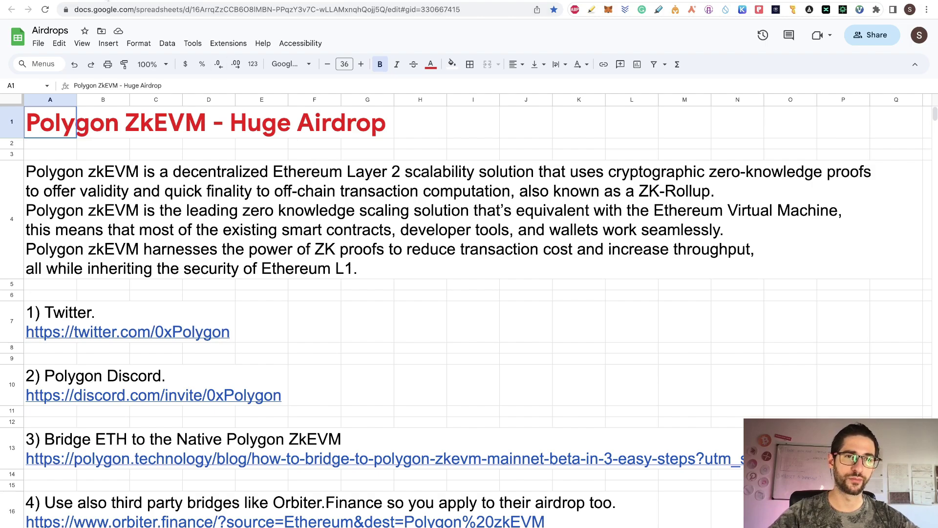
- Browse the polygon.technology zkEVM feature cards, then bring up the 'zkEVM for Everyone' docs homepage
{"action": "key", "text": "ctrl+Tab"}
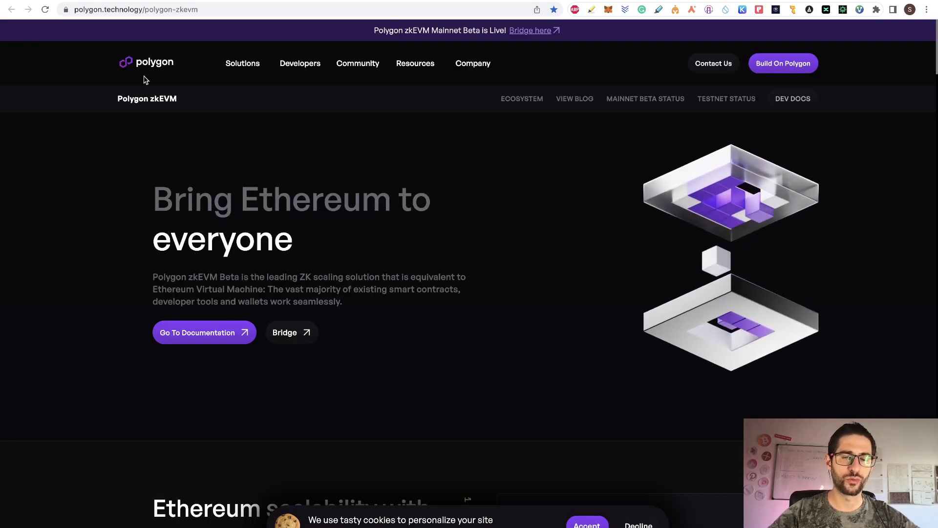
{"action": "mouse_move", "coordinate": [242, 64]}
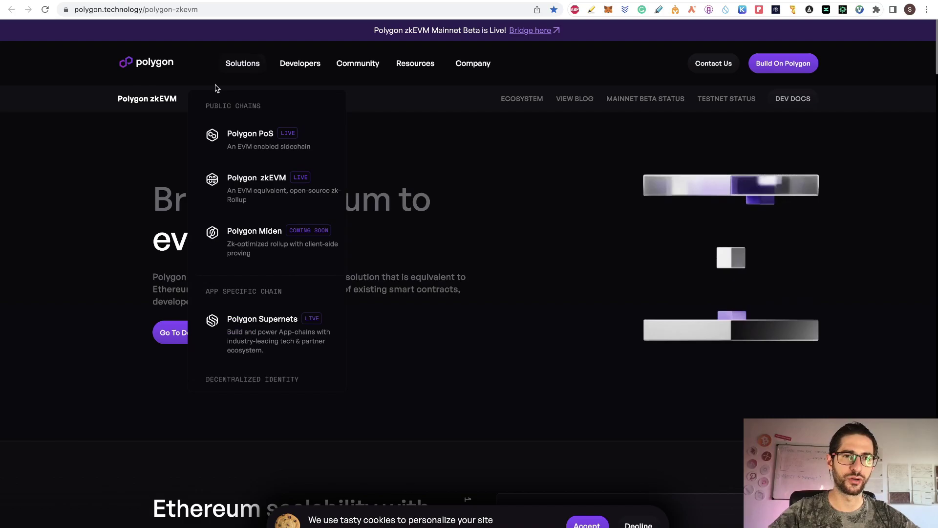
{"action": "scroll", "coordinate": [495, 286], "scroll_direction": "down", "scroll_amount": 5}
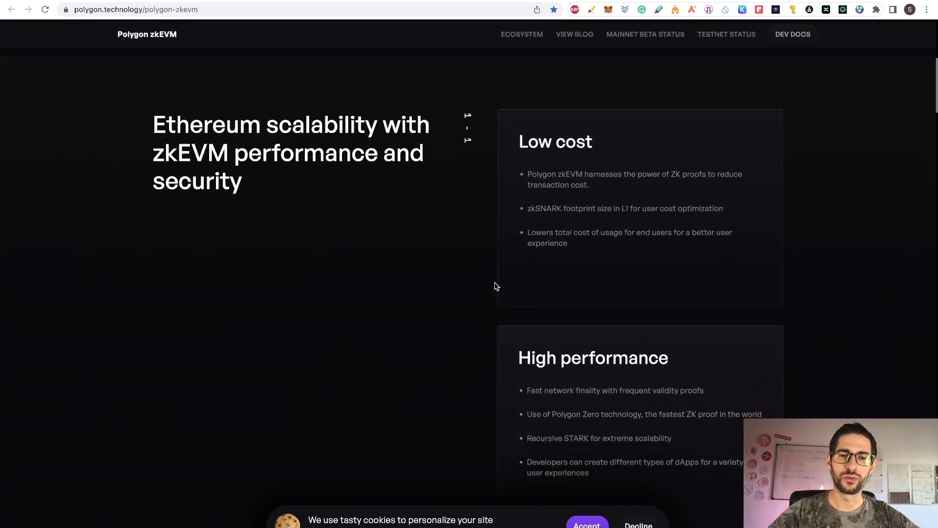
{"action": "scroll", "coordinate": [495, 286], "scroll_direction": "down", "scroll_amount": 1}
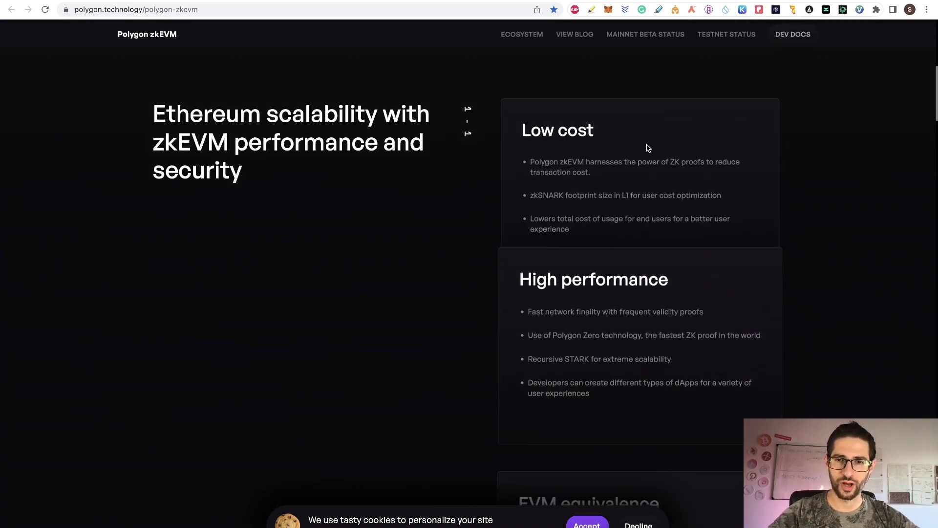
{"action": "scroll", "coordinate": [616, 199], "scroll_direction": "down", "scroll_amount": 2}
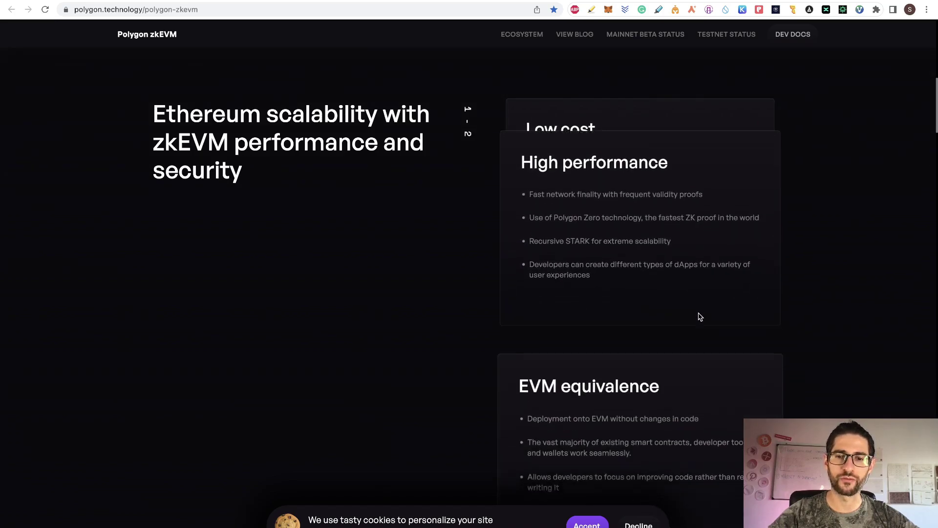
{"action": "scroll", "coordinate": [698, 316], "scroll_direction": "down", "scroll_amount": 2}
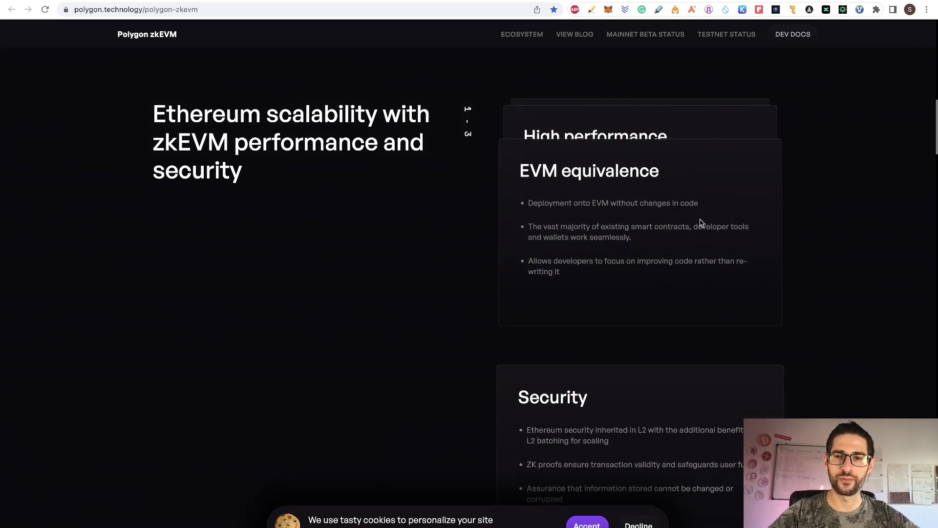
{"action": "scroll", "coordinate": [700, 222], "scroll_direction": "down", "scroll_amount": 1}
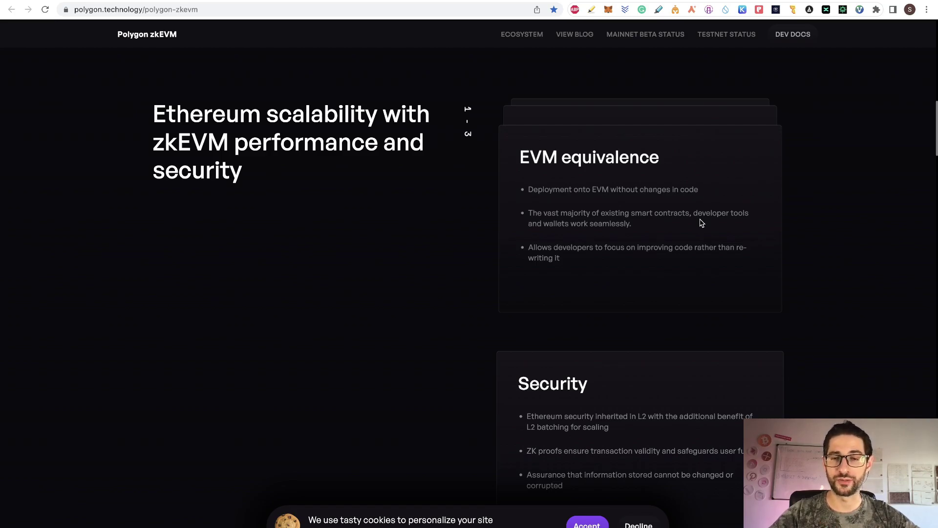
{"action": "scroll", "coordinate": [700, 223], "scroll_direction": "down", "scroll_amount": 3}
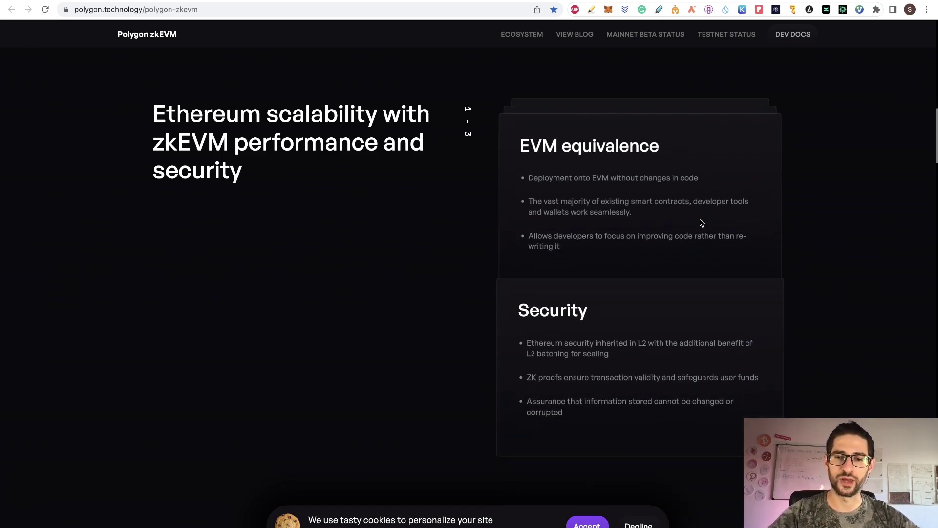
{"action": "scroll", "coordinate": [606, 262], "scroll_direction": "down", "scroll_amount": 5}
{"action": "scroll", "coordinate": [607, 262], "scroll_direction": "down", "scroll_amount": 2}
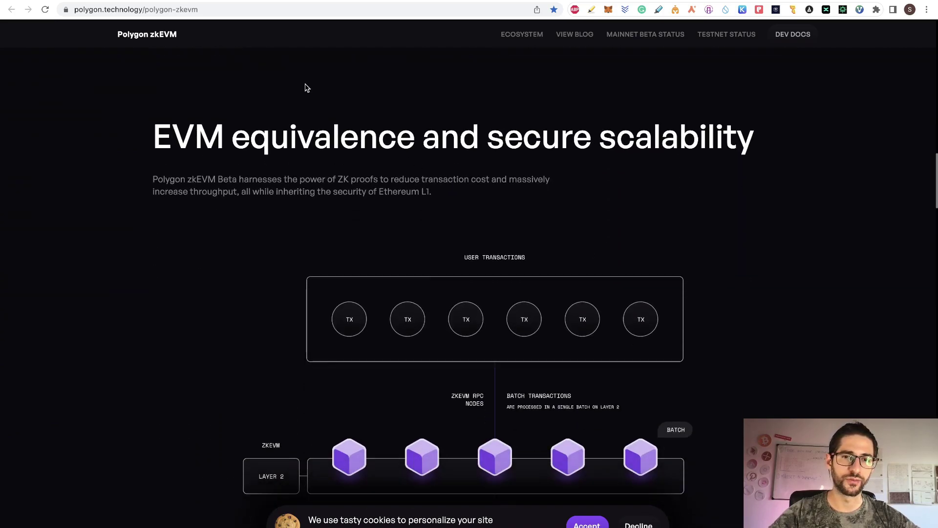
{"action": "left_click", "coordinate": [110, 2]}
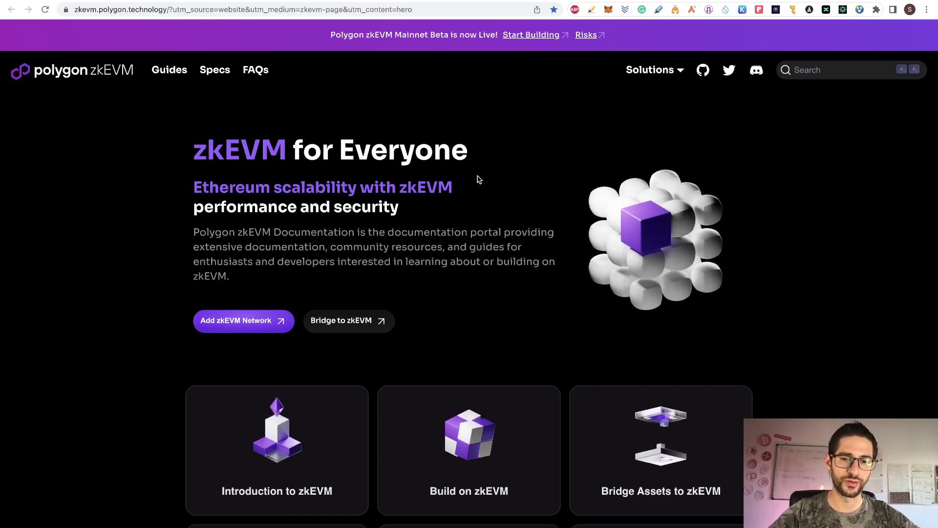
{"action": "scroll", "coordinate": [477, 178], "scroll_direction": "down", "scroll_amount": 6}
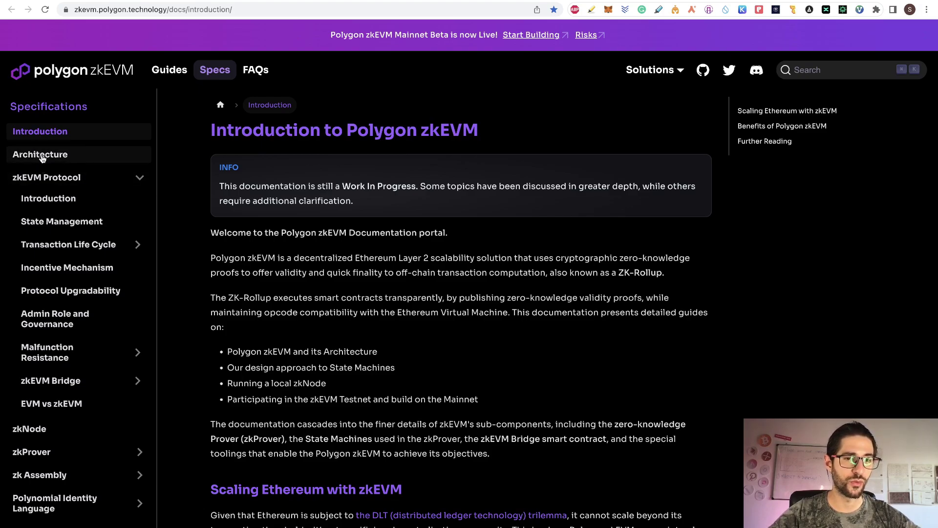
{"action": "scroll", "coordinate": [42, 158], "scroll_direction": "down", "scroll_amount": 2}
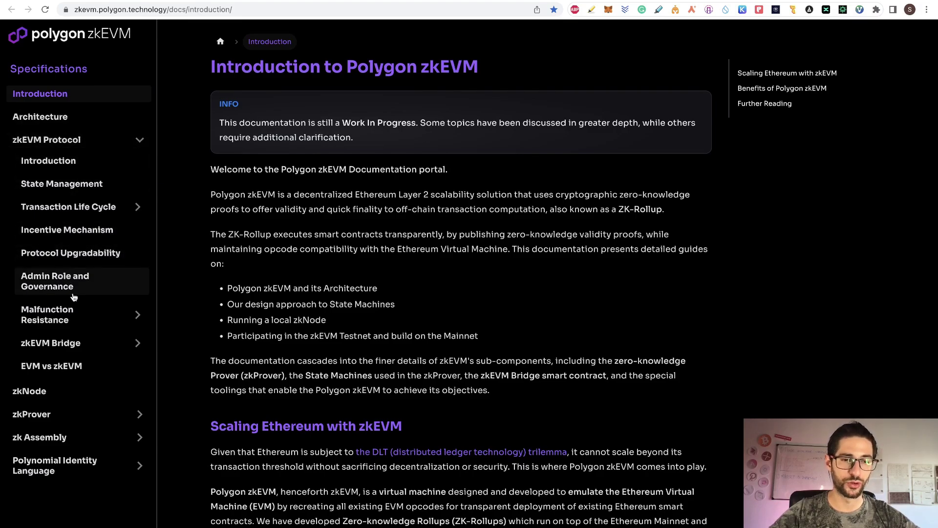
{"action": "scroll", "coordinate": [73, 295], "scroll_direction": "down", "scroll_amount": 1}
- Go back to the Airdrops spreadsheet for the cryptocurrencystate.net subscriptions link
{"action": "key", "text": "ctrl+Tab"}
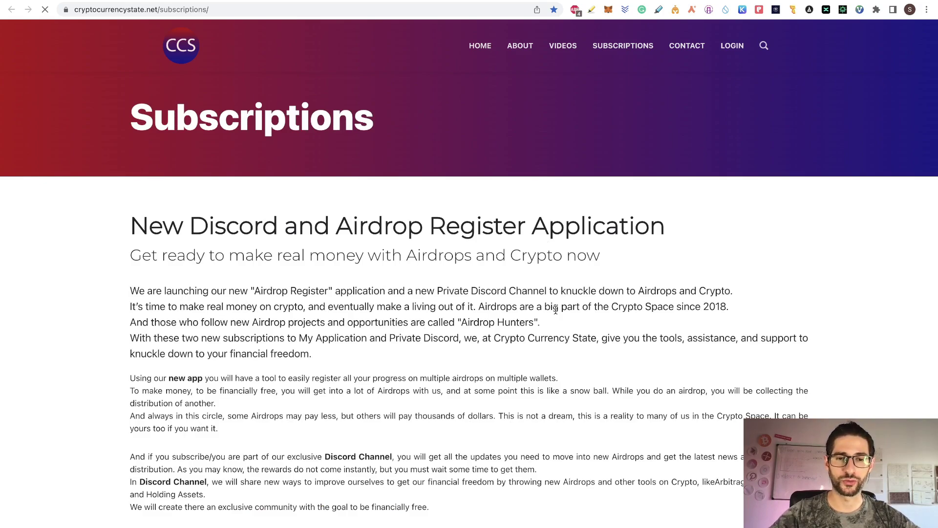
{"action": "scroll", "coordinate": [555, 309], "scroll_direction": "down", "scroll_amount": 5}
{"action": "scroll", "coordinate": [555, 310], "scroll_direction": "down", "scroll_amount": 5}
{"action": "scroll", "coordinate": [513, 367], "scroll_direction": "down", "scroll_amount": 5}
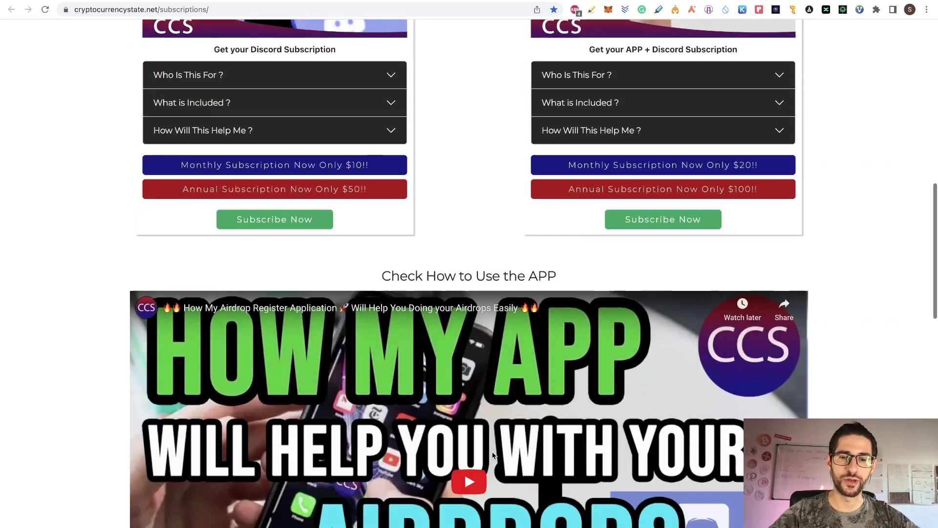
{"action": "scroll", "coordinate": [493, 454], "scroll_direction": "down", "scroll_amount": 2}
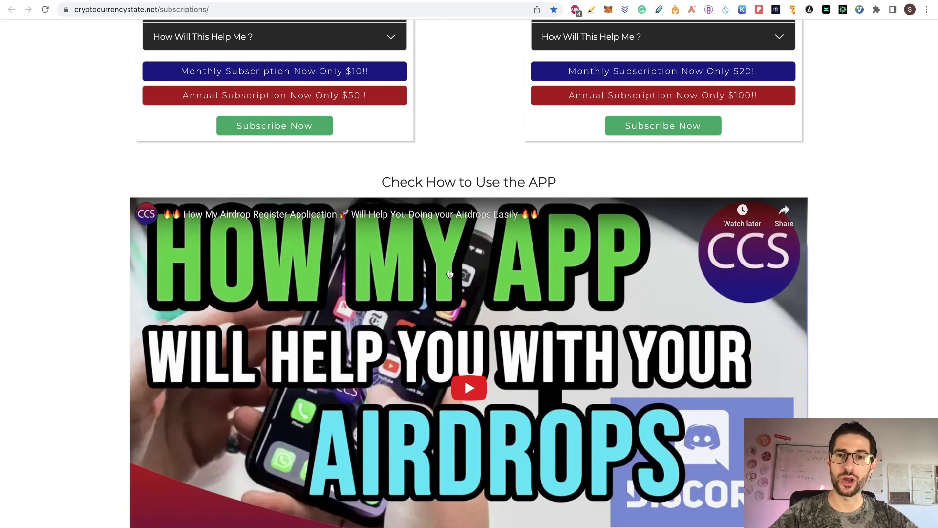
{"action": "scroll", "coordinate": [450, 274], "scroll_direction": "down", "scroll_amount": 1}
{"action": "scroll", "coordinate": [451, 274], "scroll_direction": "down", "scroll_amount": 4}
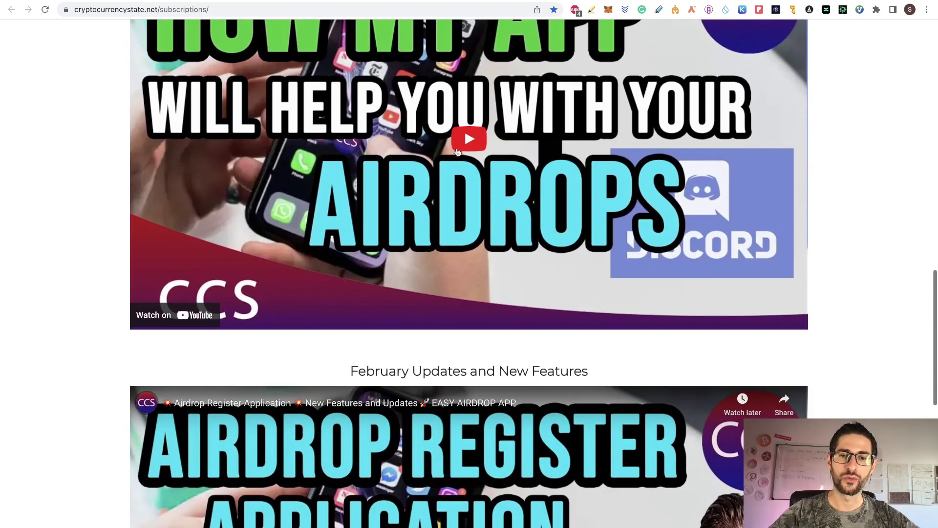
{"action": "scroll", "coordinate": [449, 225], "scroll_direction": "down", "scroll_amount": 4}
{"action": "scroll", "coordinate": [450, 226], "scroll_direction": "down", "scroll_amount": 1}
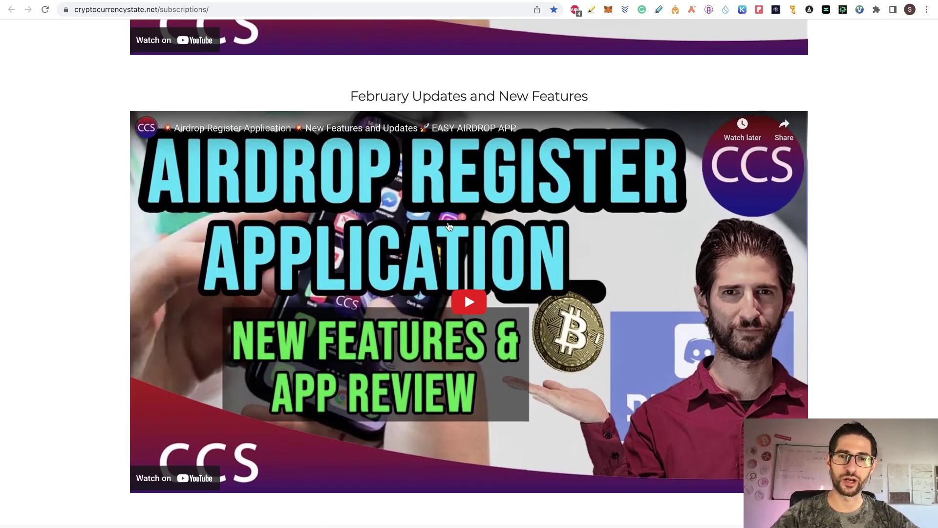
{"action": "scroll", "coordinate": [449, 226], "scroll_direction": "up", "scroll_amount": 5}
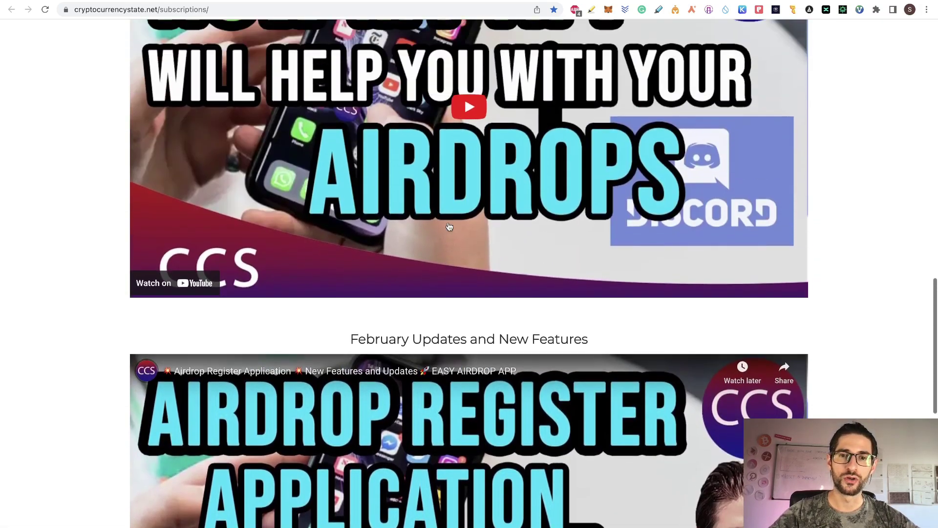
{"action": "scroll", "coordinate": [449, 225], "scroll_direction": "up", "scroll_amount": 2}
{"action": "scroll", "coordinate": [486, 108], "scroll_direction": "up", "scroll_amount": 5}
{"action": "scroll", "coordinate": [485, 108], "scroll_direction": "up", "scroll_amount": 1}
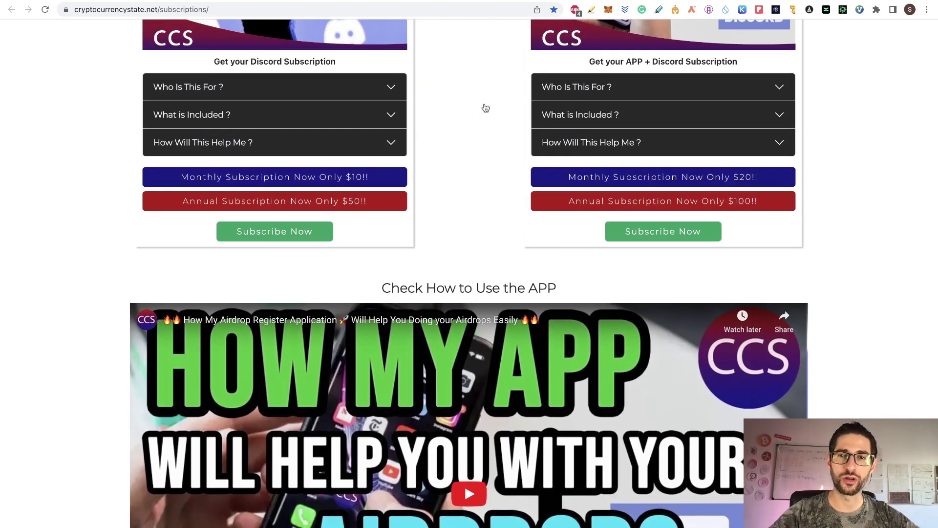
{"action": "scroll", "coordinate": [486, 108], "scroll_direction": "up", "scroll_amount": 3}
{"action": "scroll", "coordinate": [485, 108], "scroll_direction": "up", "scroll_amount": 4}
{"action": "scroll", "coordinate": [486, 108], "scroll_direction": "up", "scroll_amount": 3}
{"action": "scroll", "coordinate": [485, 108], "scroll_direction": "up", "scroll_amount": 2}
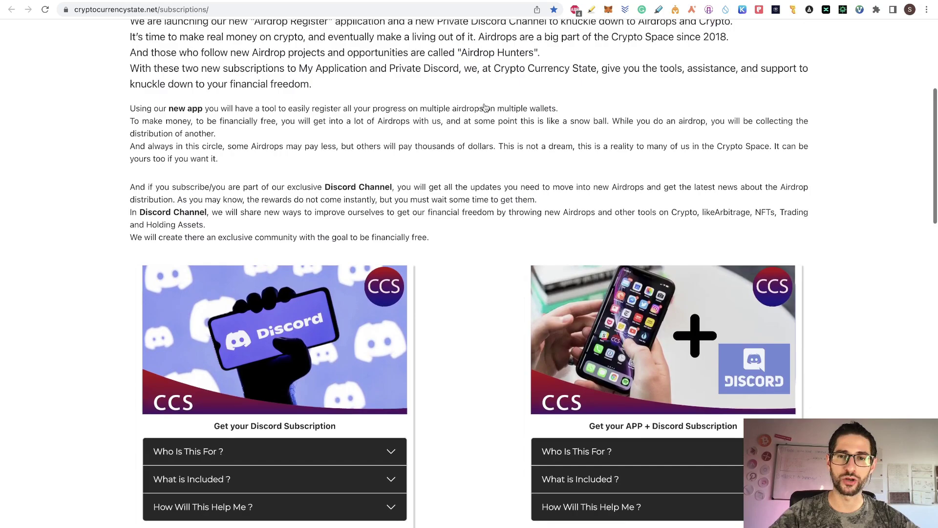
{"action": "scroll", "coordinate": [486, 108], "scroll_direction": "down", "scroll_amount": 3}
{"action": "scroll", "coordinate": [486, 108], "scroll_direction": "down", "scroll_amount": 5}
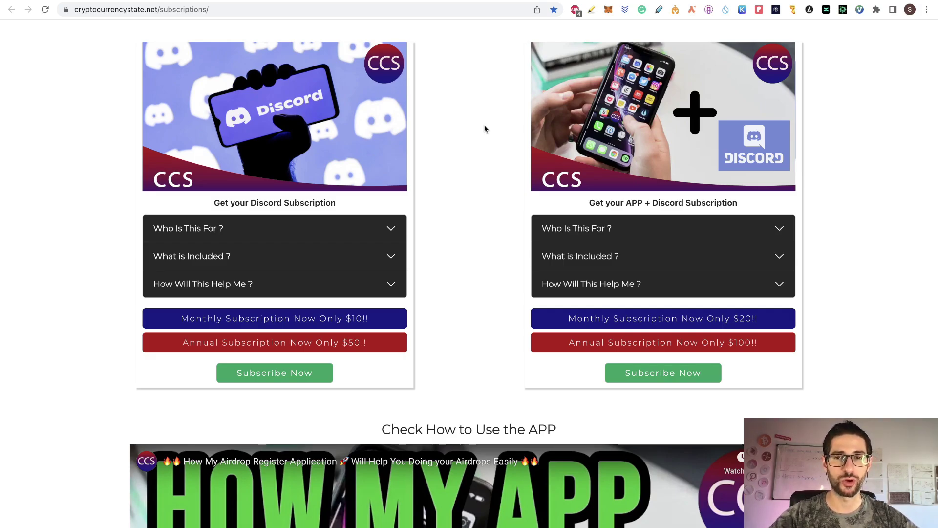
{"action": "scroll", "coordinate": [485, 129], "scroll_direction": "up", "scroll_amount": 5}
{"action": "scroll", "coordinate": [381, 183], "scroll_direction": "up", "scroll_amount": 3}
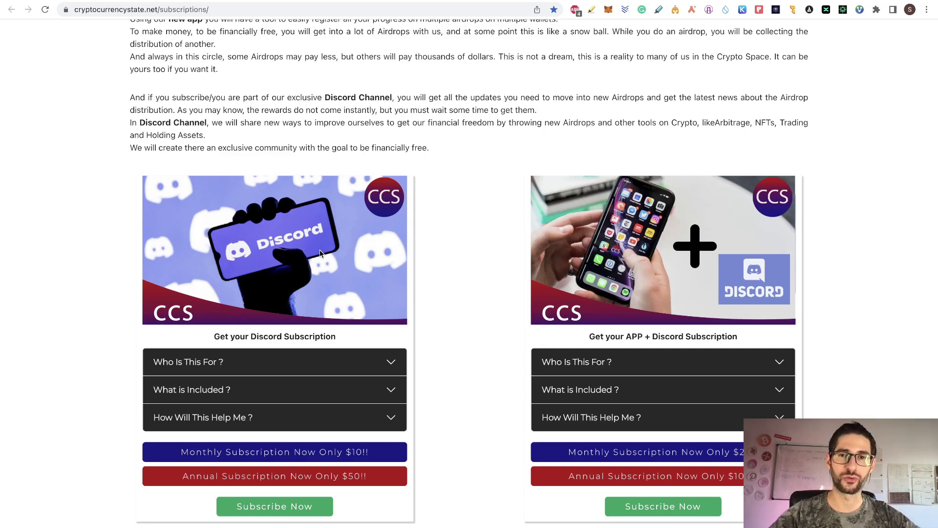
{"action": "scroll", "coordinate": [367, 147], "scroll_direction": "up", "scroll_amount": 8}
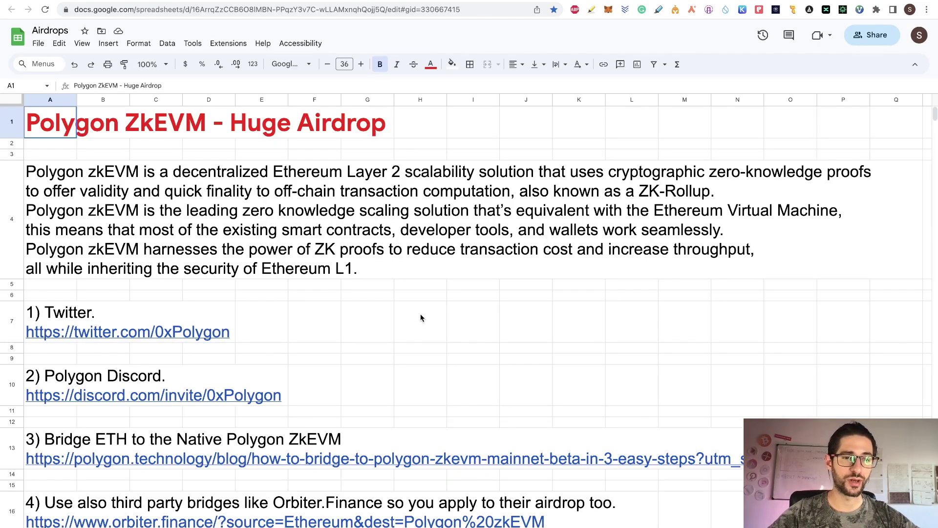
{"action": "scroll", "coordinate": [420, 313], "scroll_direction": "down", "scroll_amount": 3}
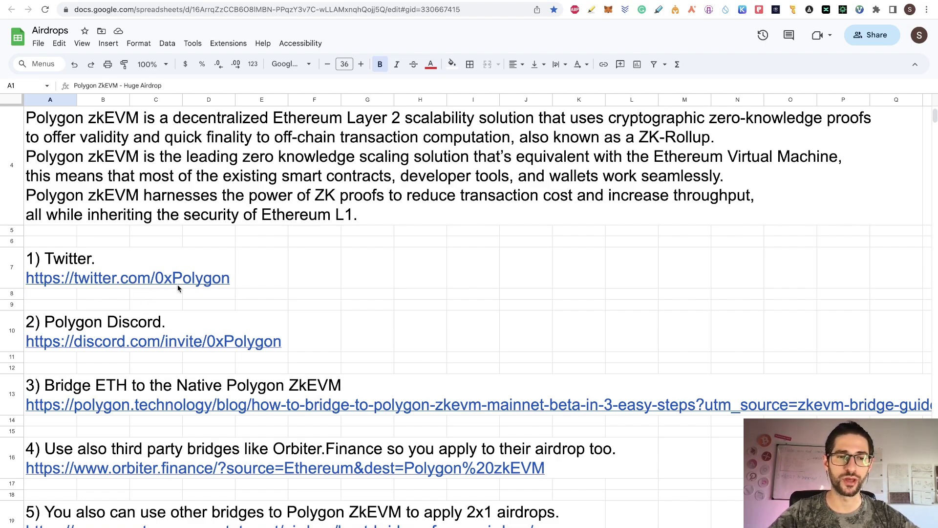
{"action": "scroll", "coordinate": [178, 285], "scroll_direction": "down", "scroll_amount": 3}
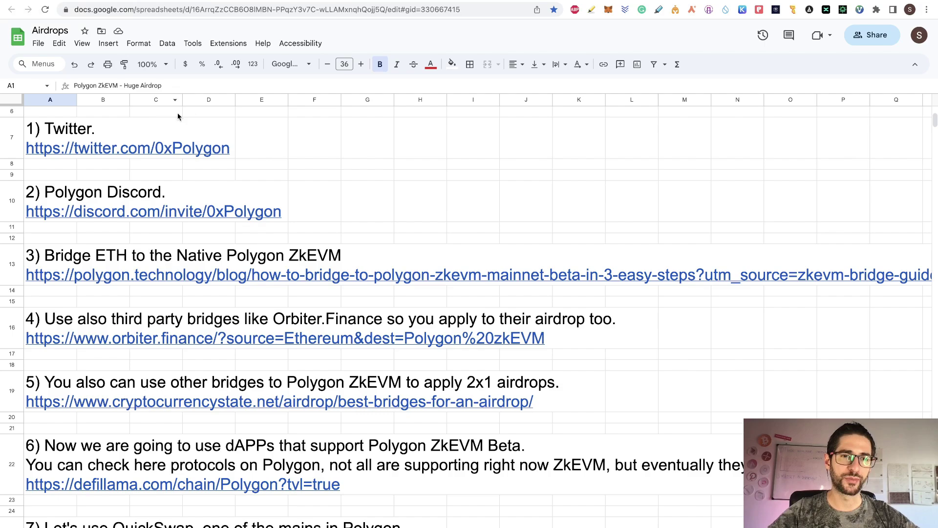
- Follow the step 1 link to Polygon's Twitter profile at twitter.com/0xPolygon
{"action": "left_click", "coordinate": [181, 150]}
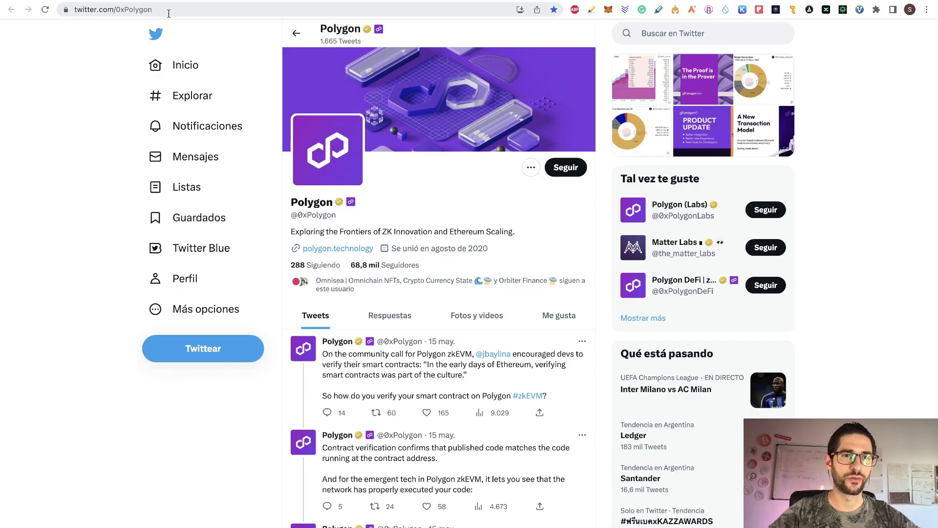
- View the Polygon (Labs) profile, go back to 0xPolygon, then return to the Airdrops sheet
{"action": "left_click", "coordinate": [680, 203]}
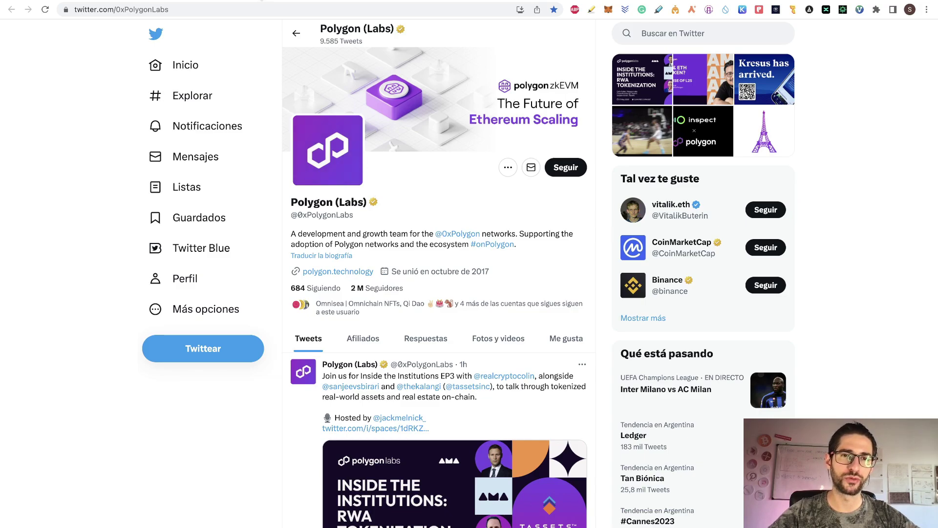
{"action": "key", "text": "alt+Left"}
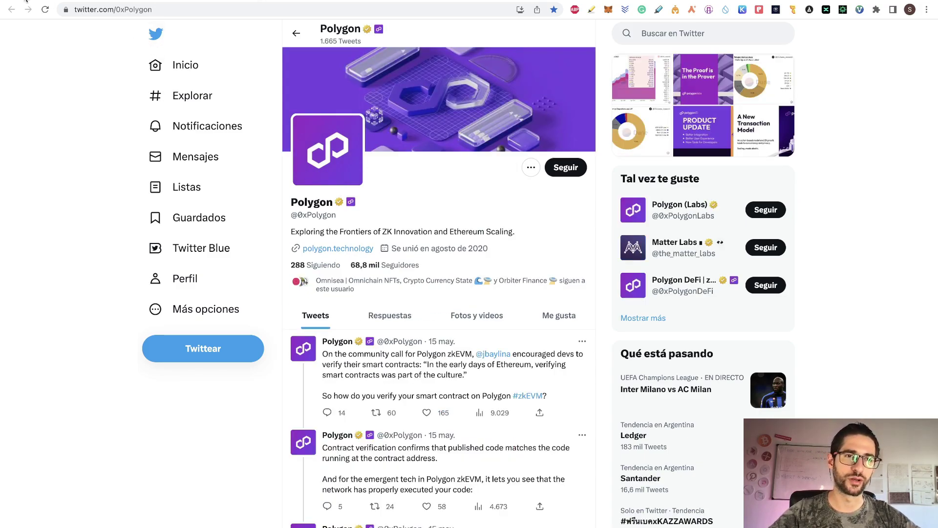
{"action": "key", "text": "ctrl+Tab"}
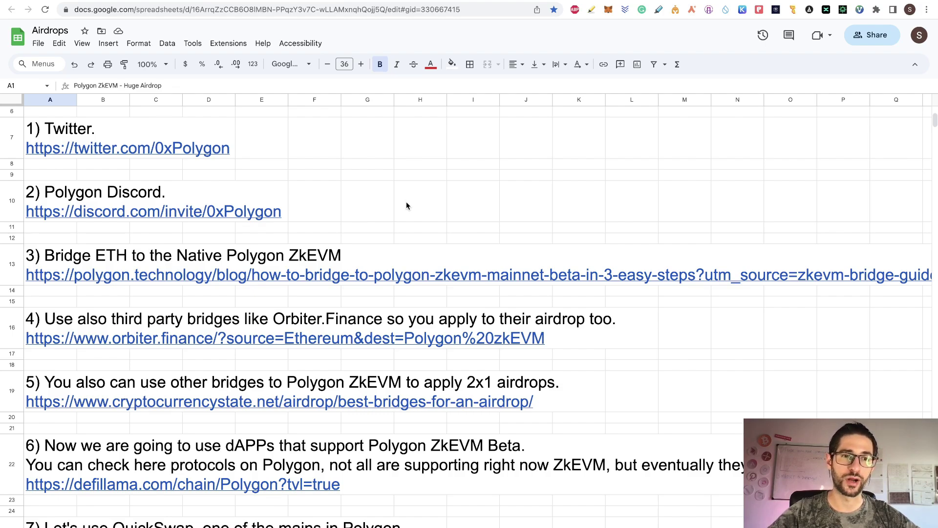
{"action": "scroll", "coordinate": [407, 201], "scroll_direction": "up", "scroll_amount": 1}
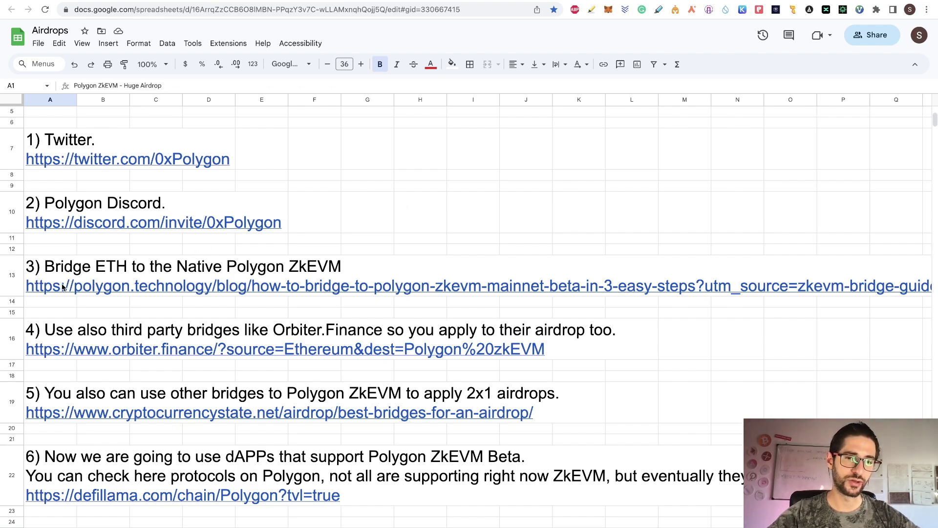
- Connect MetaMask to the zkEVM Bridge and add the zkEVM Mainnet network to it
{"action": "key", "text": "ctrl+Tab"}
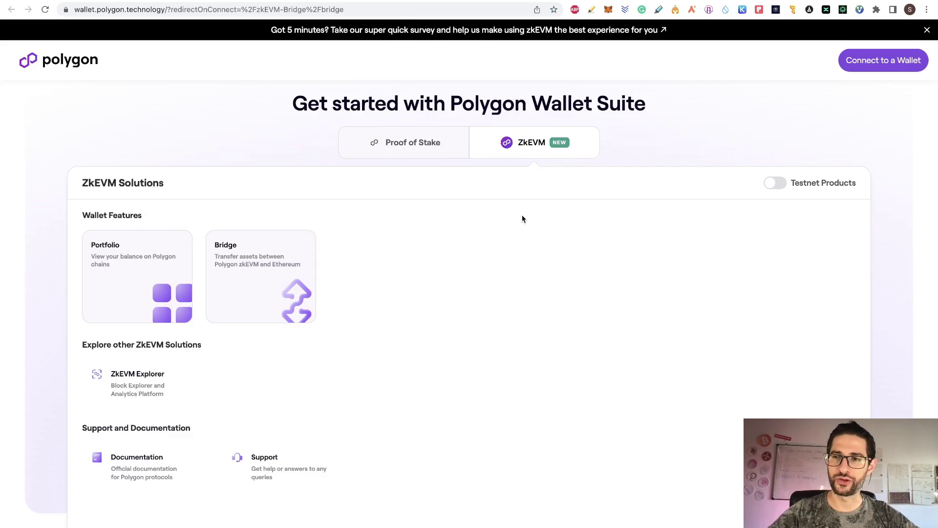
{"action": "left_click", "coordinate": [858, 66]}
{"action": "left_click", "coordinate": [402, 429]}
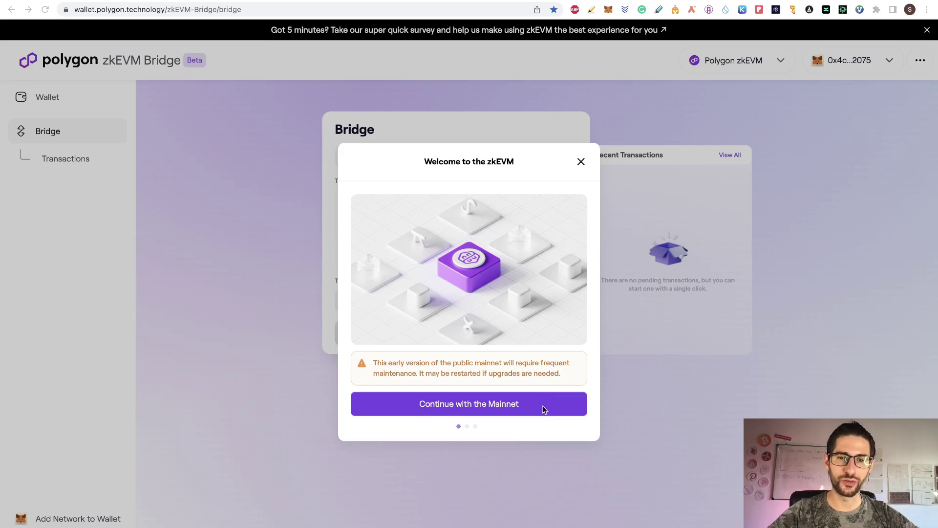
{"action": "left_click", "coordinate": [543, 408]}
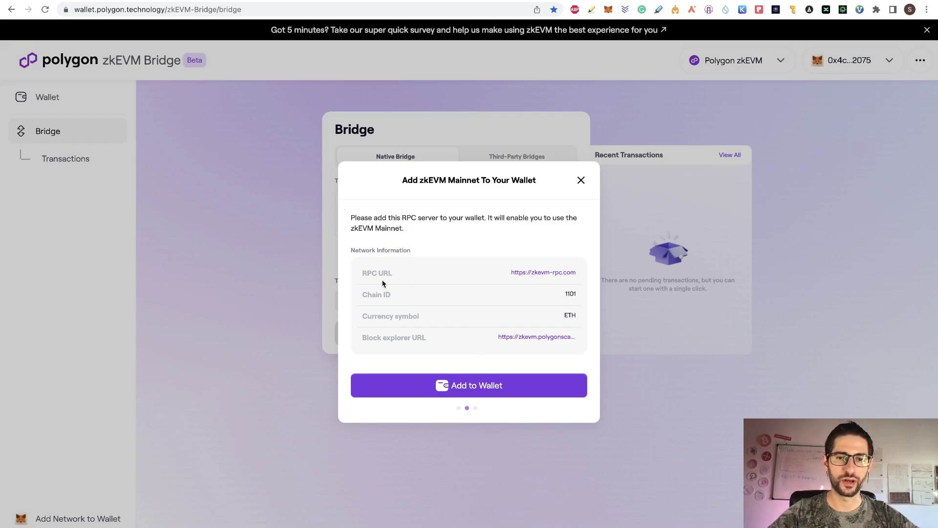
{"action": "left_click", "coordinate": [534, 395]}
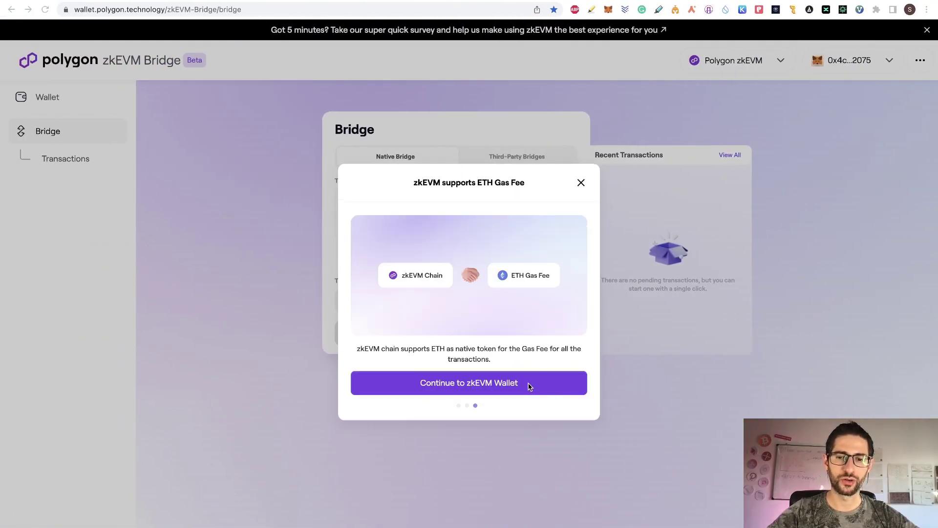
{"action": "left_click", "coordinate": [529, 384]}
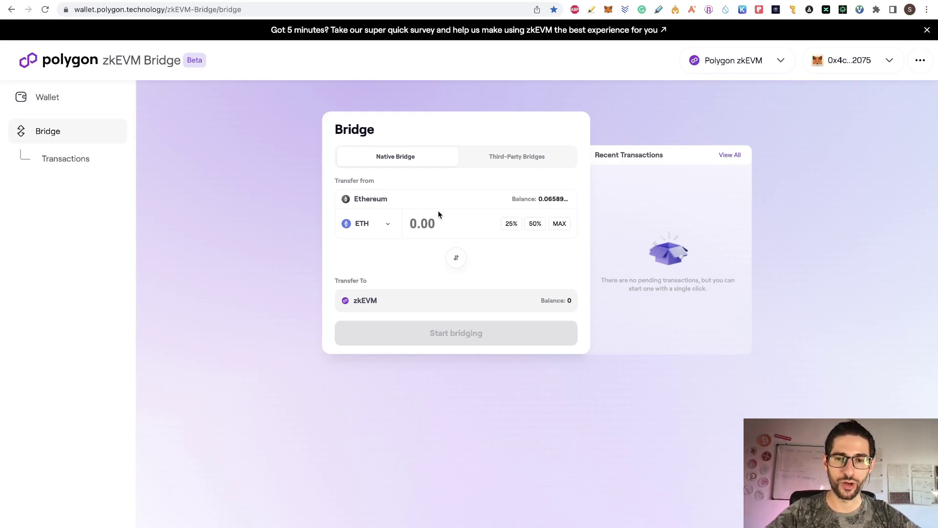
- Enter 0.03 ETH, accept the risk notice with 'I UNDERSTAND', and start the bridge
{"action": "left_click", "coordinate": [535, 223]}
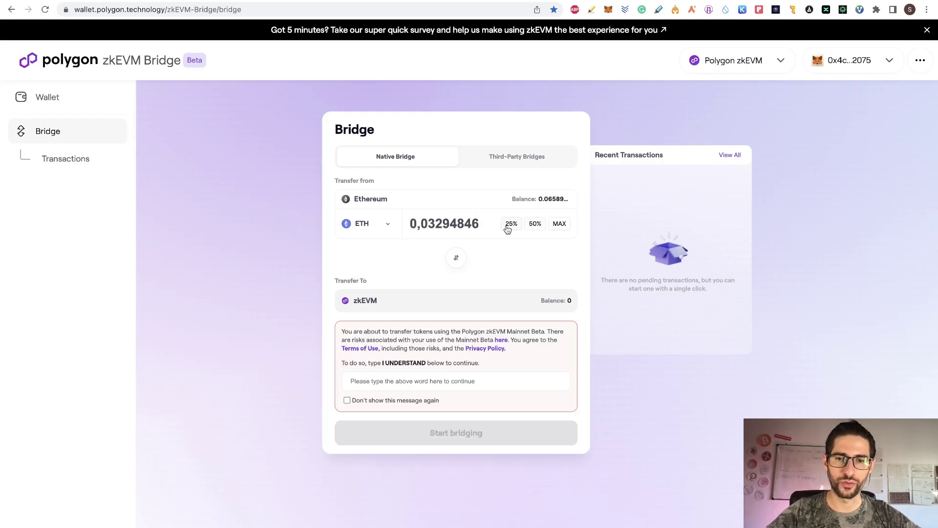
{"action": "left_click", "coordinate": [346, 400]}
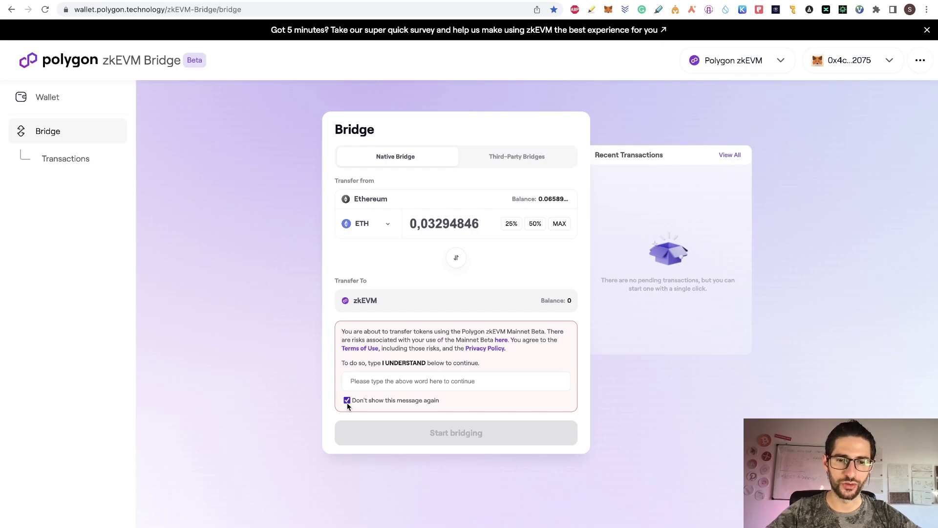
{"action": "left_click", "coordinate": [477, 382]}
{"action": "type", "text": "UNDERSTAND"}
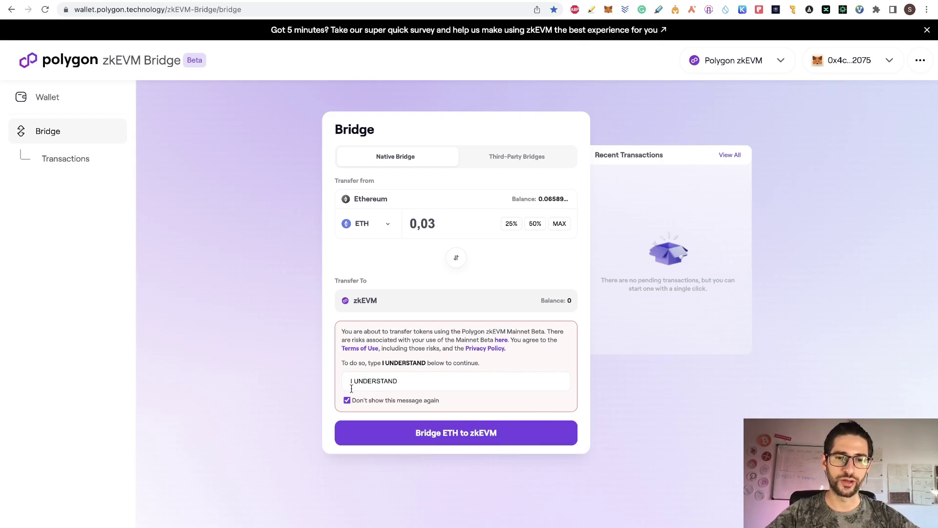
{"action": "left_click", "coordinate": [497, 437]}
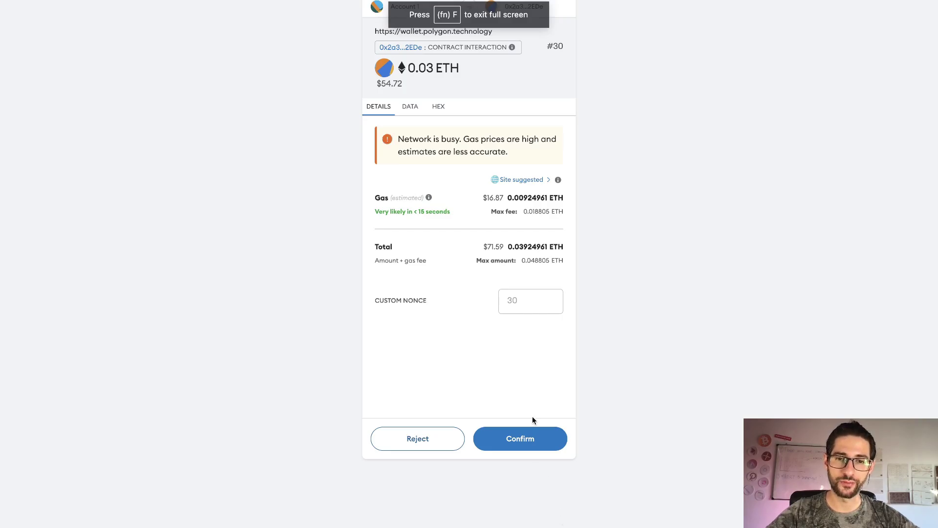
- Confirm the bridge in MetaMask, add ETH as a wallet token, and dismiss the success notice
{"action": "left_click", "coordinate": [533, 439]}
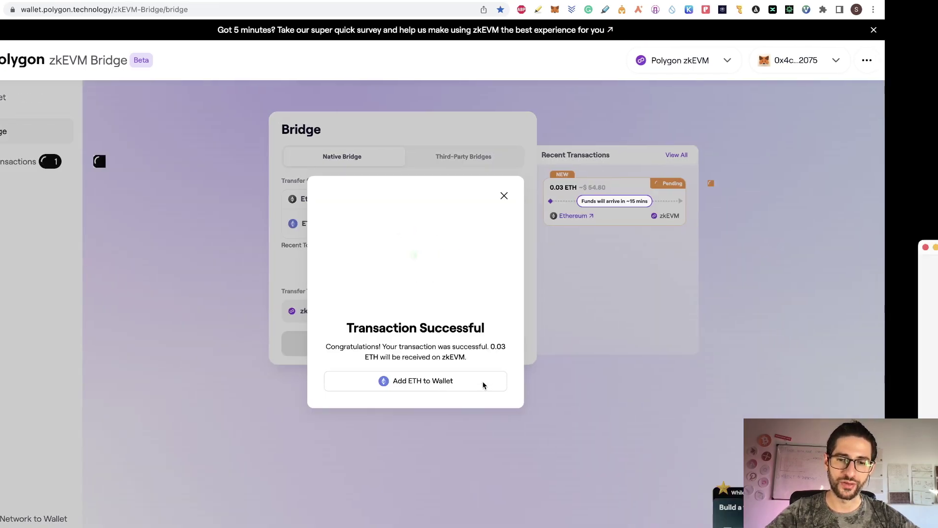
{"action": "left_click", "coordinate": [483, 380]}
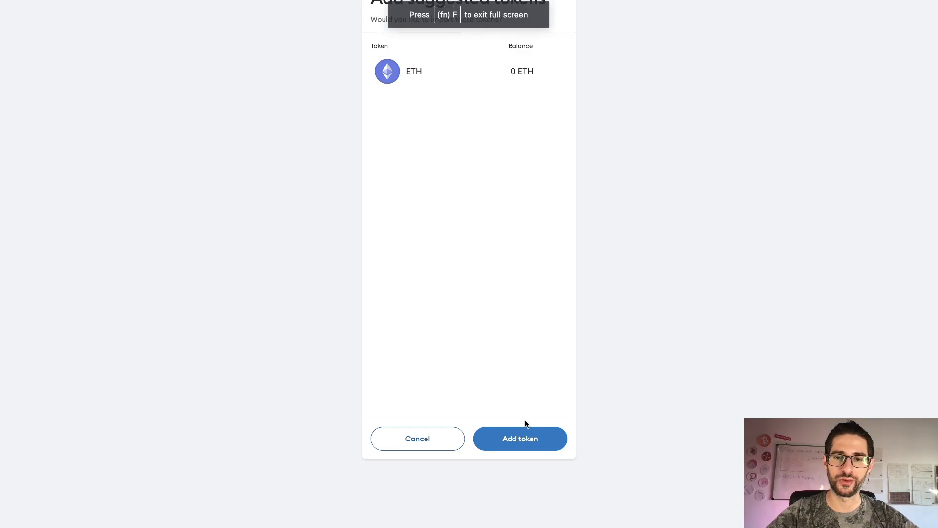
{"action": "left_click", "coordinate": [534, 438]}
{"action": "left_click", "coordinate": [559, 197]}
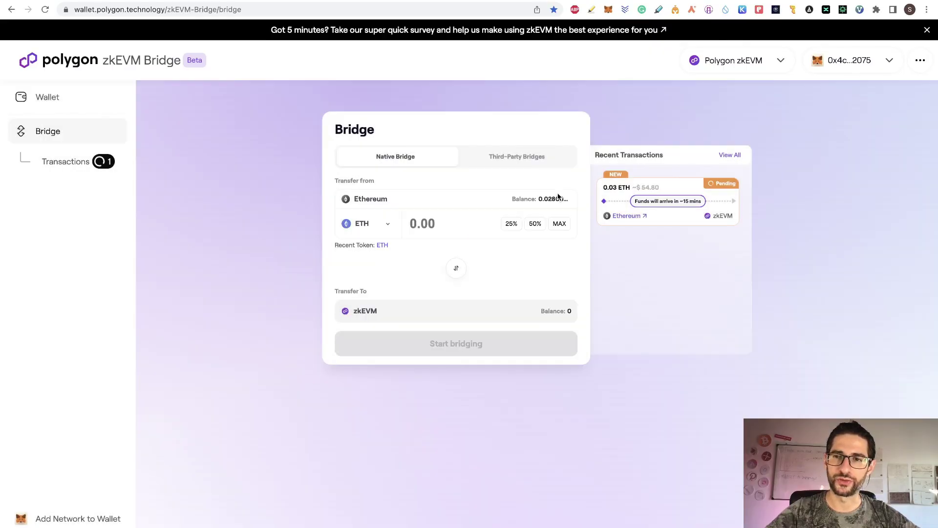
- Review the pending 0.03 ETH deposit under Transactions, then switch back to the Airdrops sheet
{"action": "left_click", "coordinate": [65, 161]}
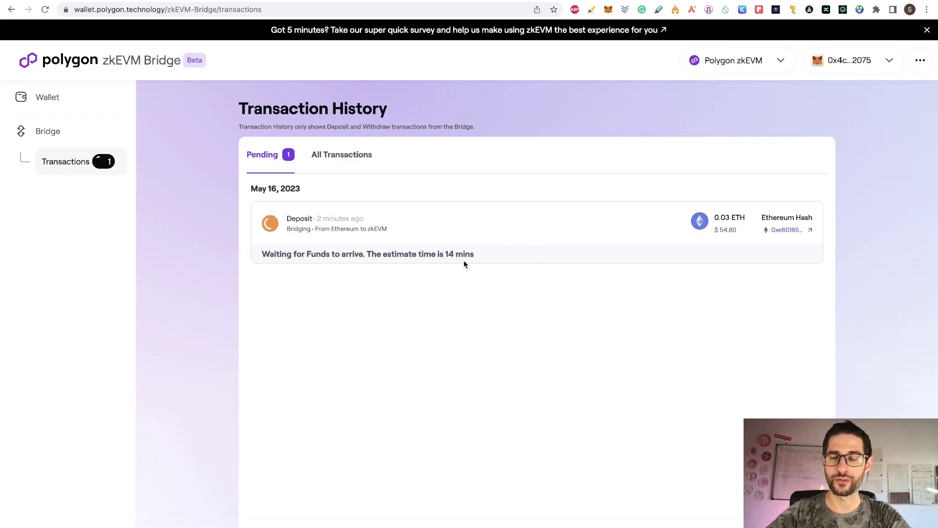
{"action": "key", "text": "ctrl+Tab"}
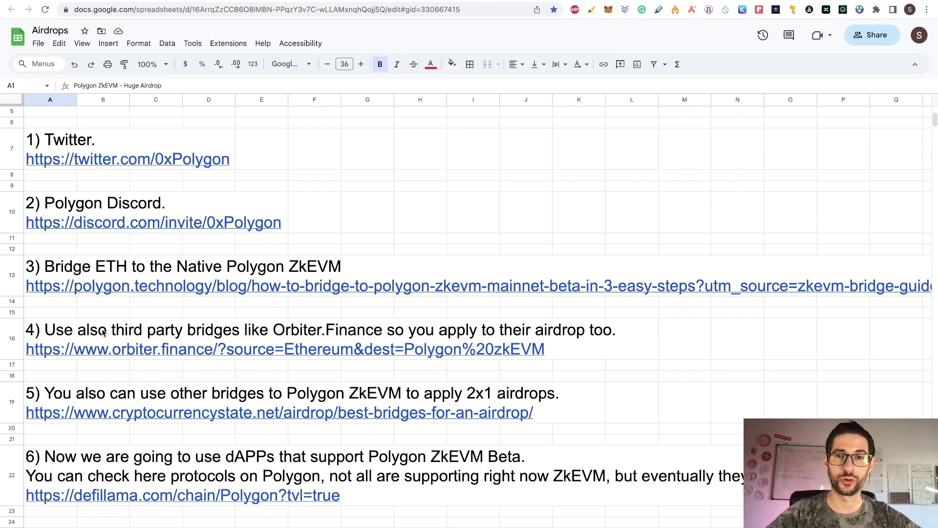
{"action": "mouse_move", "coordinate": [285, 349]}
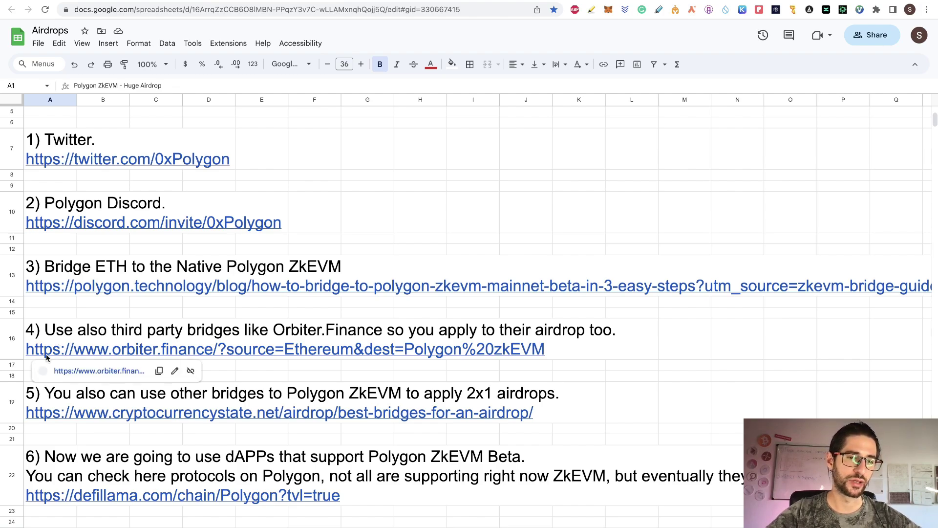
- Move to the Orbiter Finance tab linked from the step 4 third-party bridge entry
{"action": "key", "text": "ctrl+Tab"}
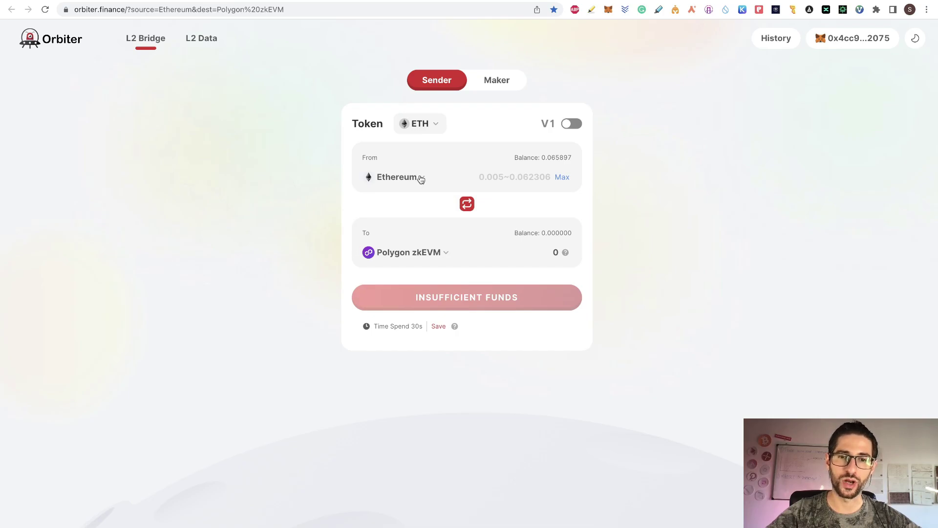
- Send 0.011 ETH from Arbitrum to Polygon zkEVM on Orbiter, approved in the wallet
{"action": "left_click", "coordinate": [421, 178]}
{"action": "scroll", "coordinate": [484, 297], "scroll_direction": "down", "scroll_amount": 3}
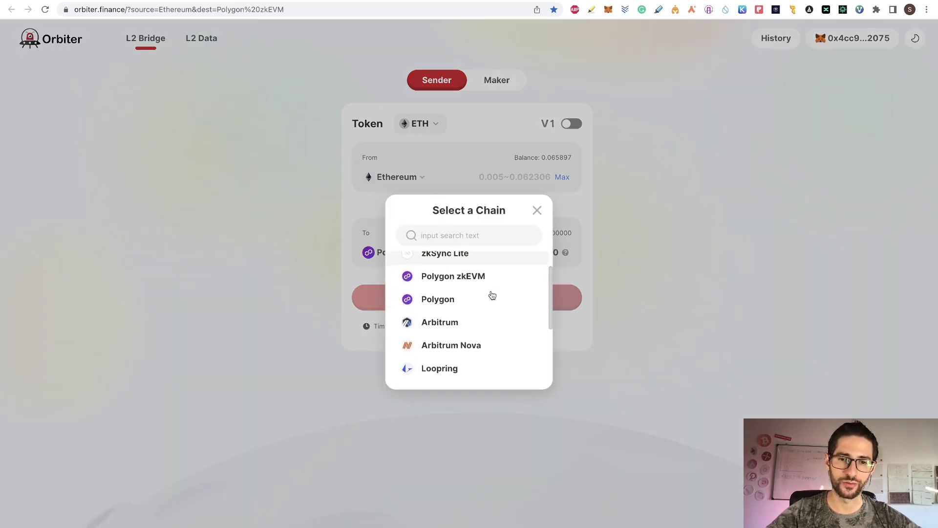
{"action": "left_click", "coordinate": [480, 266]}
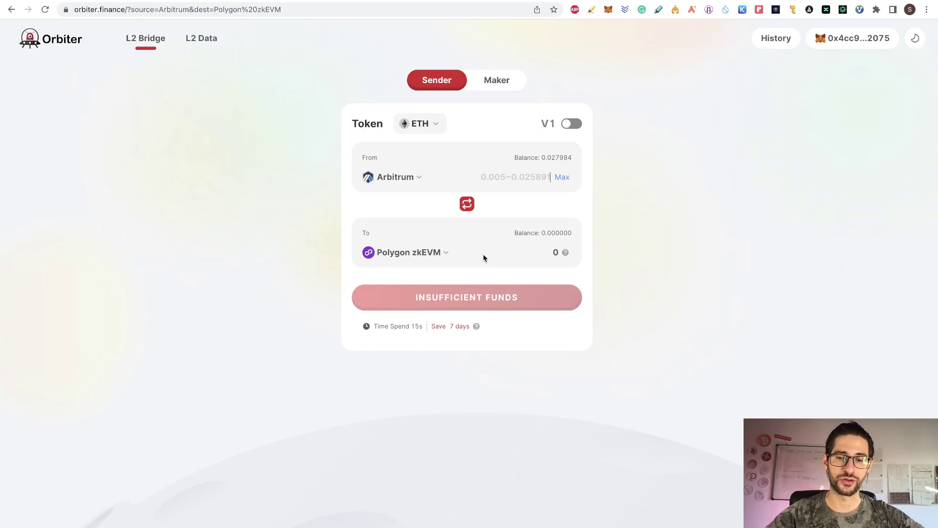
{"action": "type", "text": "0"}
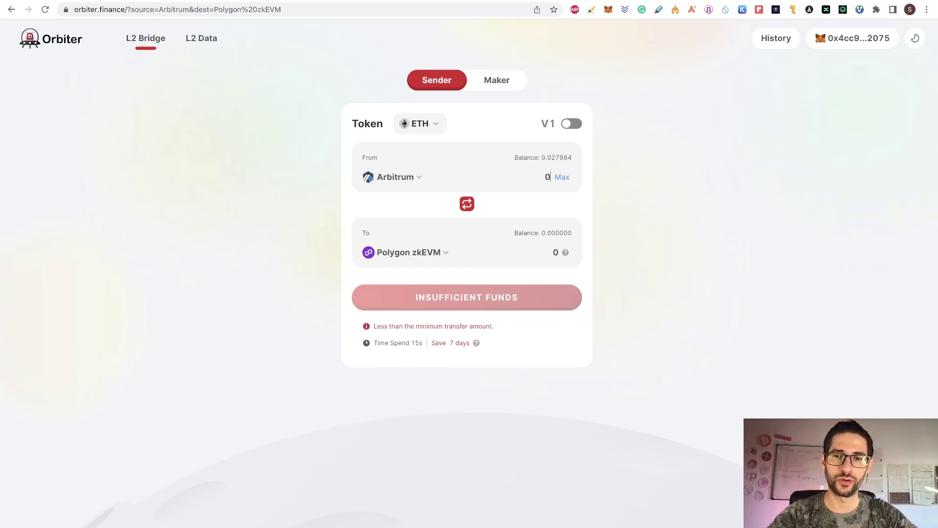
{"action": "type", "text": ".01"}
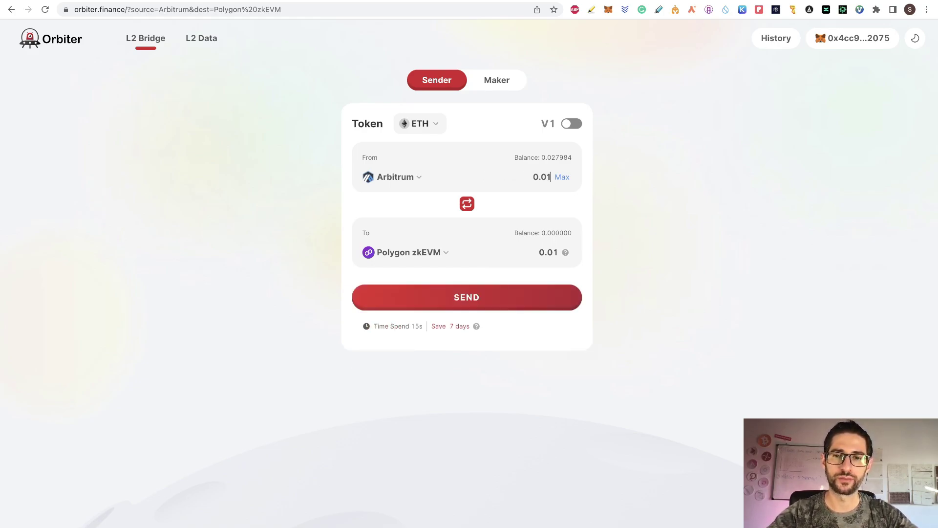
{"action": "left_click", "coordinate": [505, 296]}
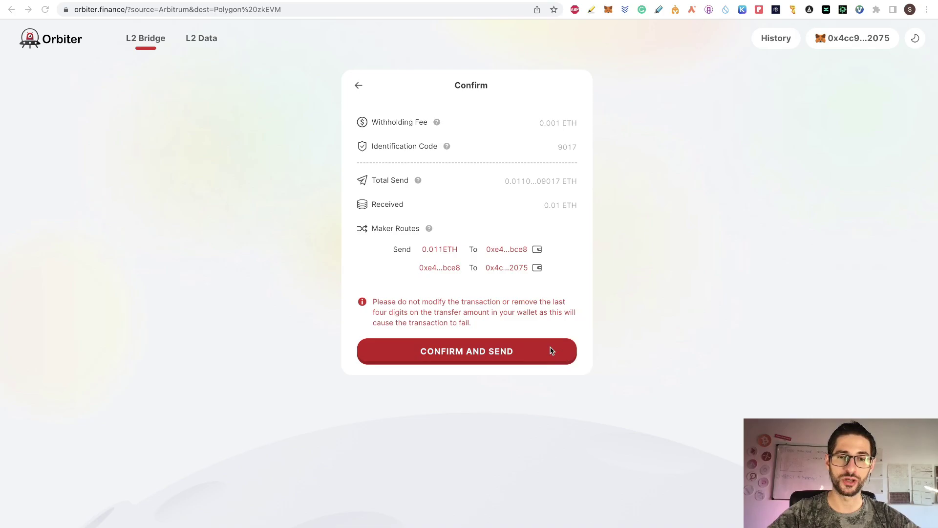
{"action": "left_click", "coordinate": [551, 351]}
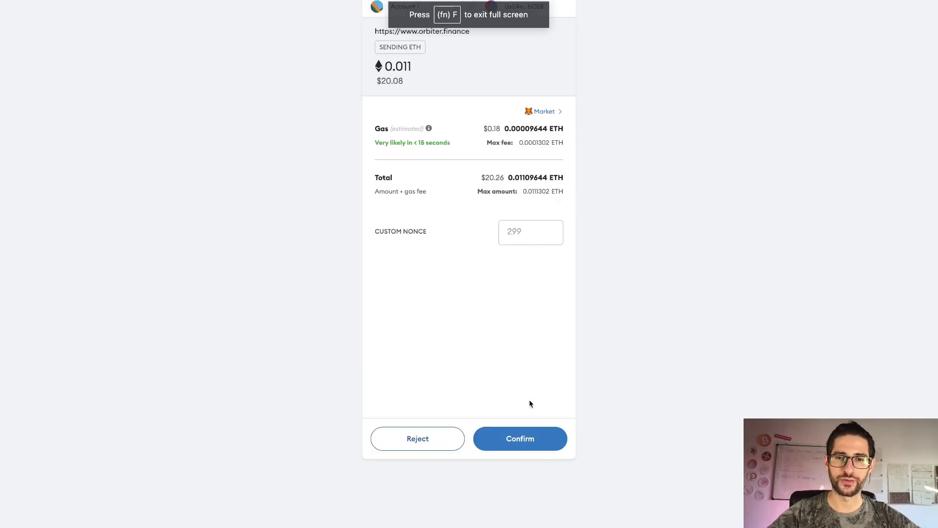
{"action": "left_click", "coordinate": [534, 441]}
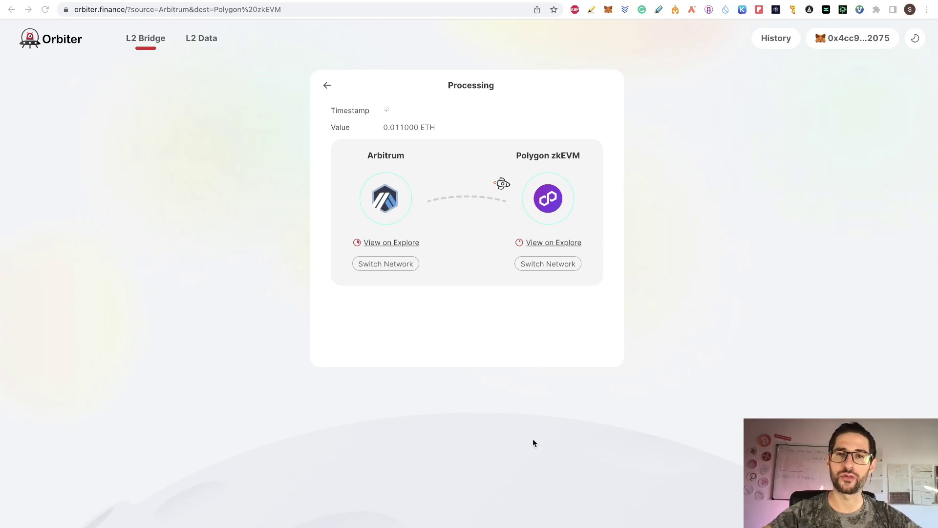
{"action": "key", "text": "ctrl+Tab"}
{"action": "scroll", "coordinate": [418, 320], "scroll_direction": "down", "scroll_amount": 1}
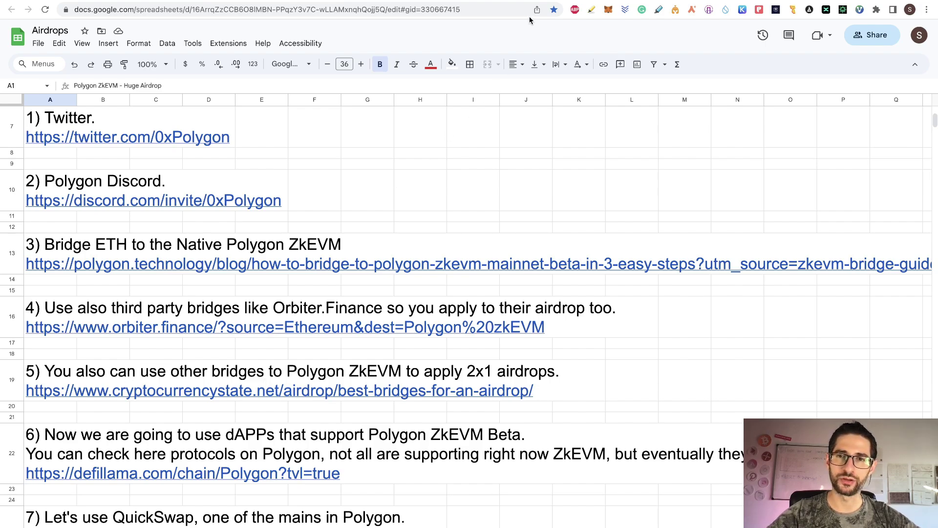
- Bring up the Best Bridges article listing Orbiter Finance, Stargate, Metamask Bridge, SlingShot and Bungee
{"action": "key", "text": "ctrl+Tab"}
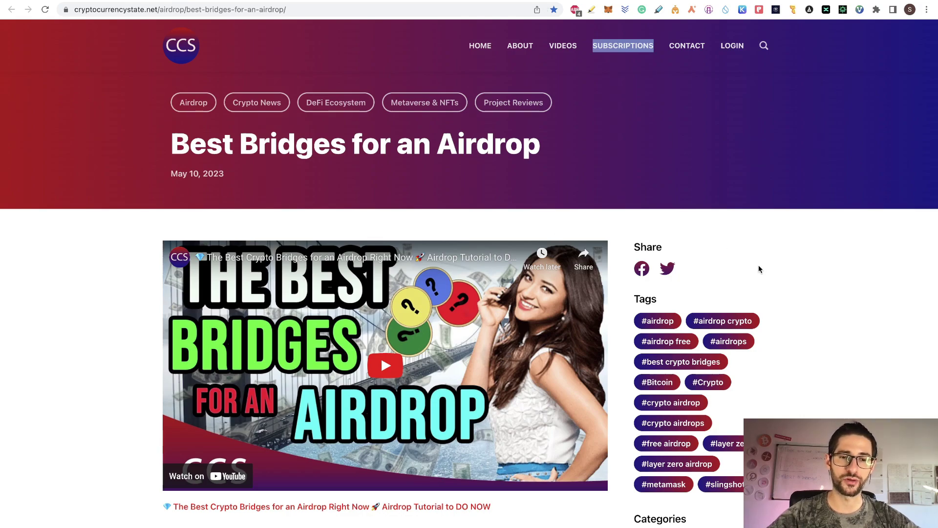
{"action": "scroll", "coordinate": [759, 269], "scroll_direction": "down", "scroll_amount": 3}
{"action": "scroll", "coordinate": [759, 269], "scroll_direction": "down", "scroll_amount": 3}
{"action": "scroll", "coordinate": [389, 269], "scroll_direction": "down", "scroll_amount": 2}
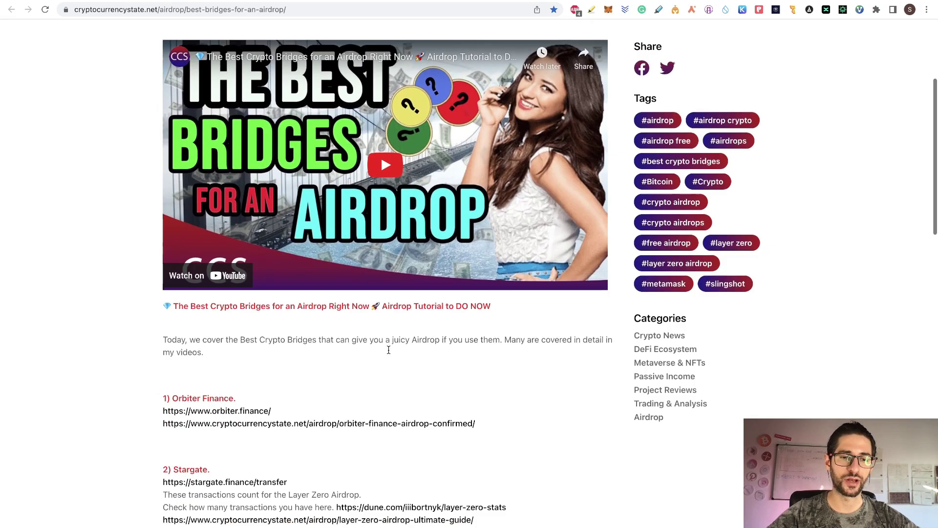
{"action": "scroll", "coordinate": [389, 268], "scroll_direction": "down", "scroll_amount": 5}
{"action": "scroll", "coordinate": [406, 199], "scroll_direction": "up", "scroll_amount": 2}
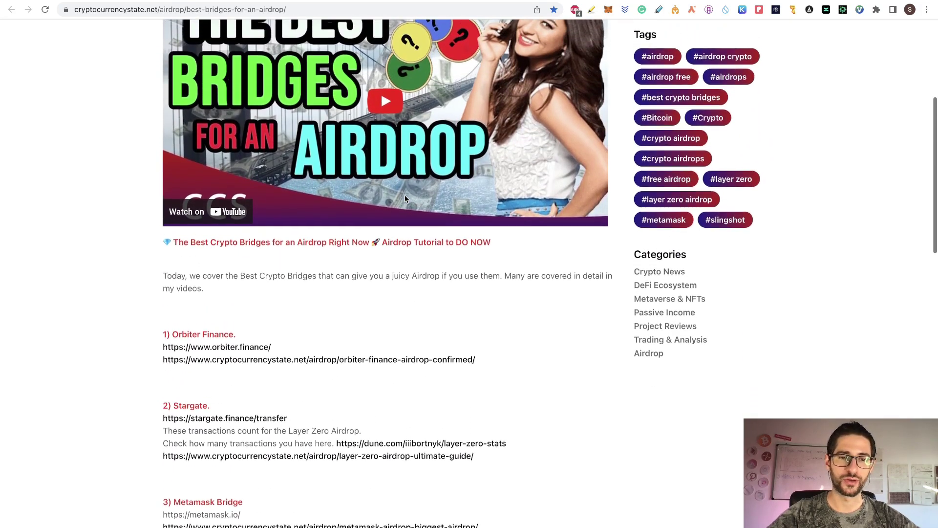
{"action": "scroll", "coordinate": [405, 199], "scroll_direction": "up", "scroll_amount": 1}
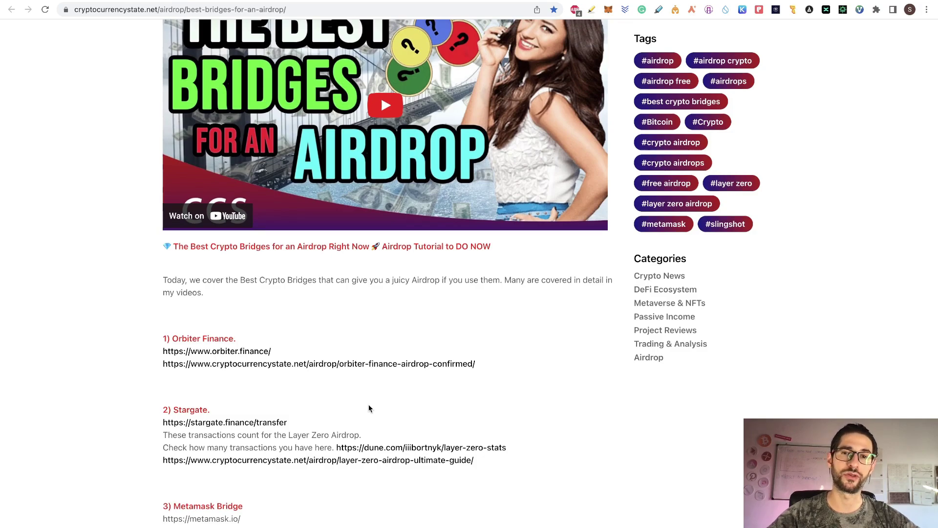
{"action": "scroll", "coordinate": [369, 404], "scroll_direction": "down", "scroll_amount": 2}
{"action": "scroll", "coordinate": [369, 404], "scroll_direction": "down", "scroll_amount": 1}
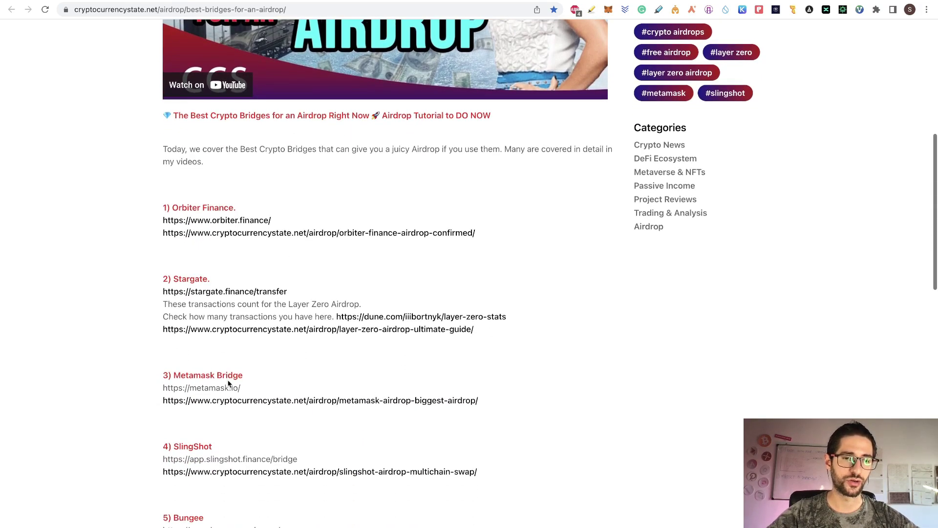
{"action": "scroll", "coordinate": [401, 286], "scroll_direction": "down", "scroll_amount": 5}
{"action": "scroll", "coordinate": [408, 189], "scroll_direction": "up", "scroll_amount": 5}
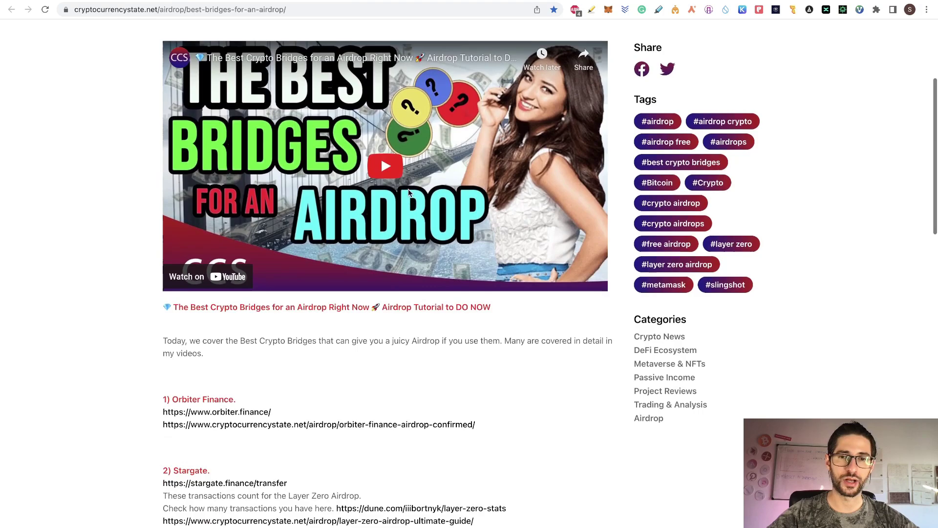
{"action": "scroll", "coordinate": [408, 188], "scroll_direction": "up", "scroll_amount": 8}
{"action": "scroll", "coordinate": [408, 189], "scroll_direction": "up", "scroll_amount": 5}
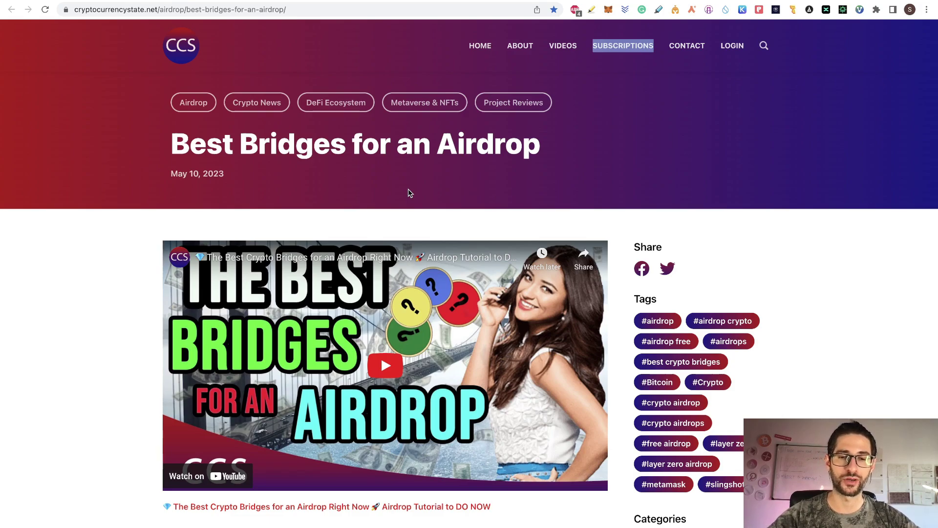
- Go from the Airdrops sheet to the DefiLlama Polygon zkEVM page showing about $7.3M TVL
{"action": "key", "text": "ctrl+Tab"}
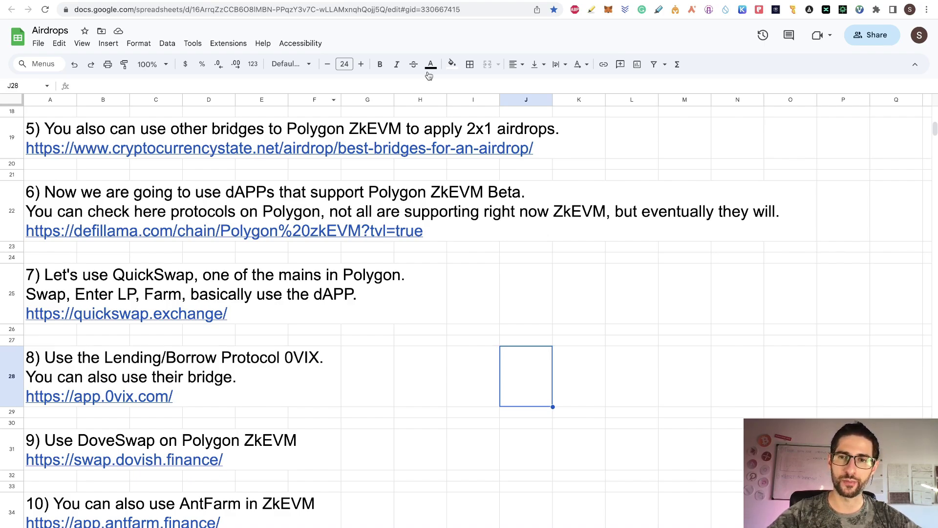
{"action": "key", "text": "ctrl+Tab"}
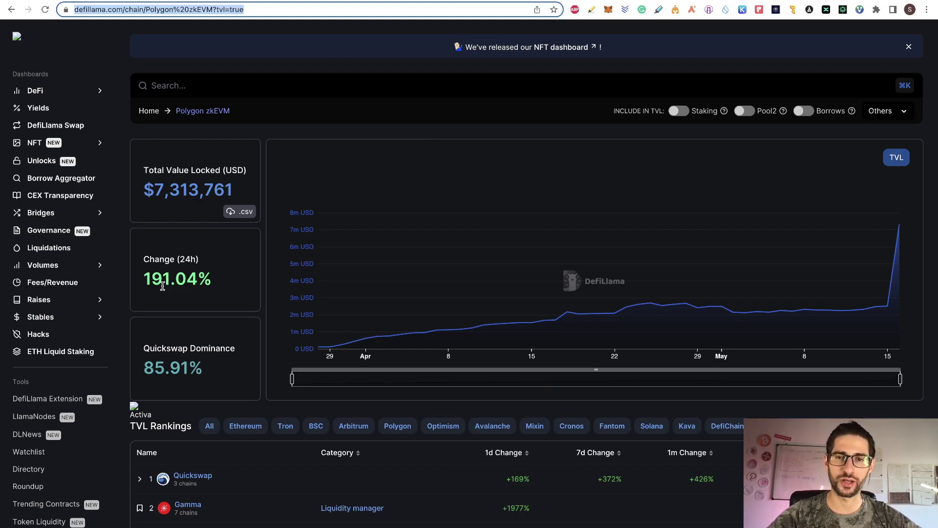
{"action": "scroll", "coordinate": [513, 410], "scroll_direction": "down", "scroll_amount": 5}
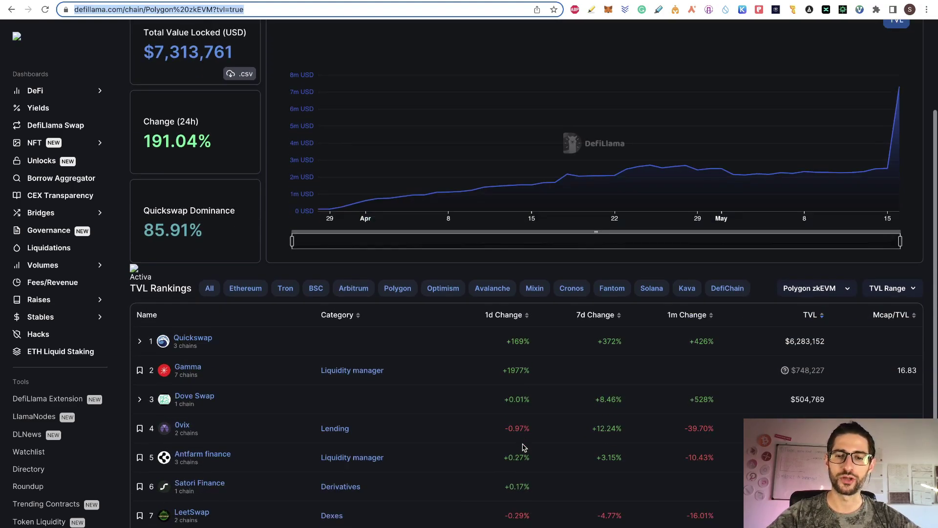
{"action": "scroll", "coordinate": [520, 440], "scroll_direction": "down", "scroll_amount": 3}
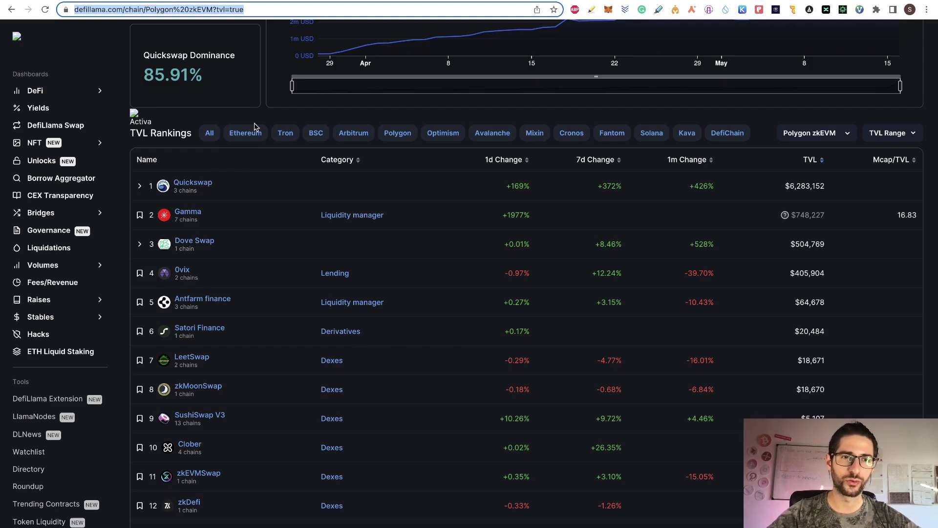
- Switch the QuickSwap exchange to the Polygon zkEVM network
{"action": "key", "text": "ctrl+Tab"}
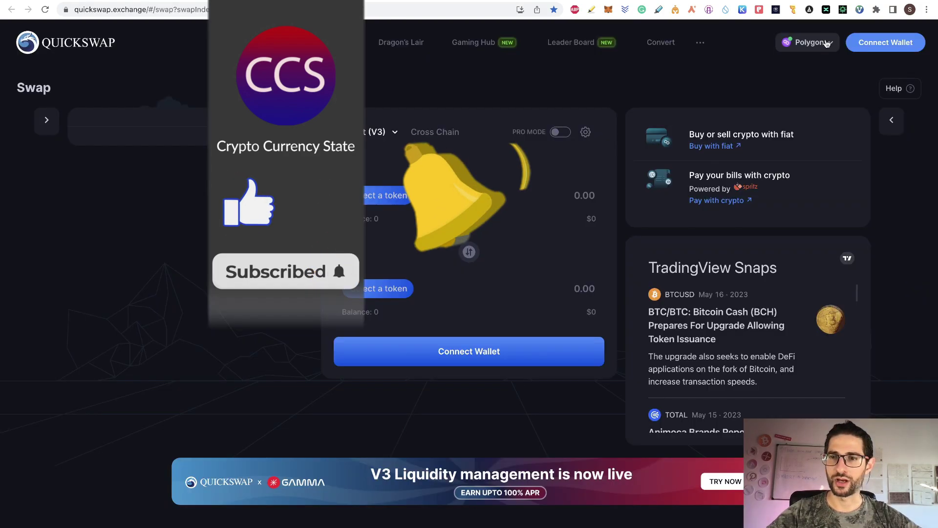
{"action": "left_click", "coordinate": [810, 41]}
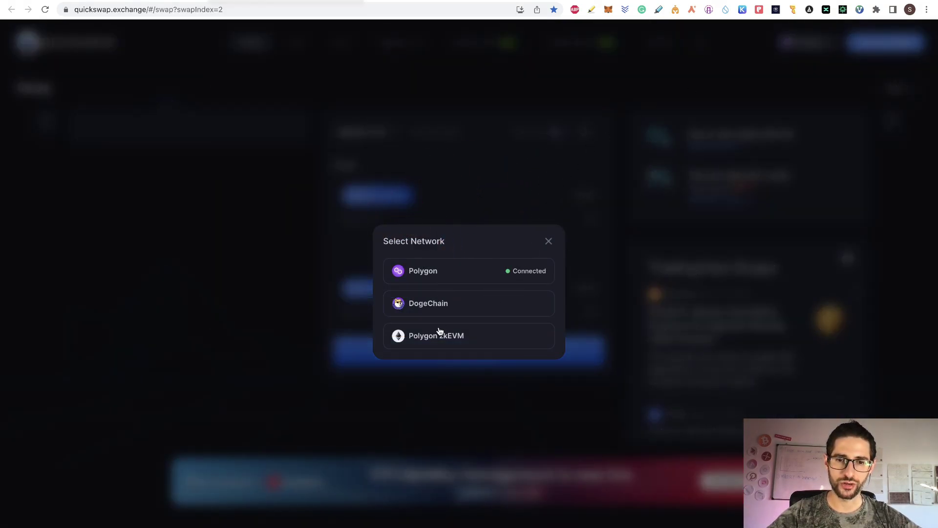
{"action": "left_click", "coordinate": [461, 341]}
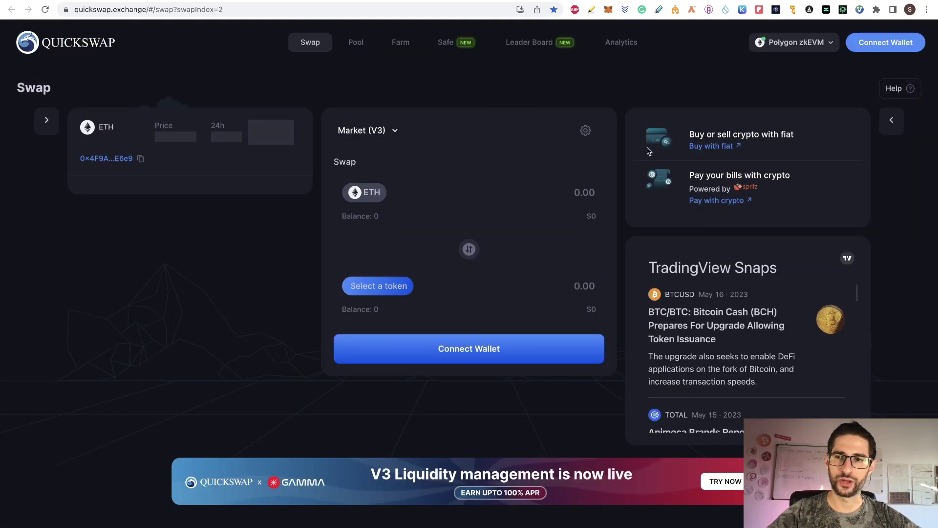
- Connect MetaMask on Polygon zkEVM and confirm the 0.01 ETH balance
{"action": "left_click", "coordinate": [876, 50]}
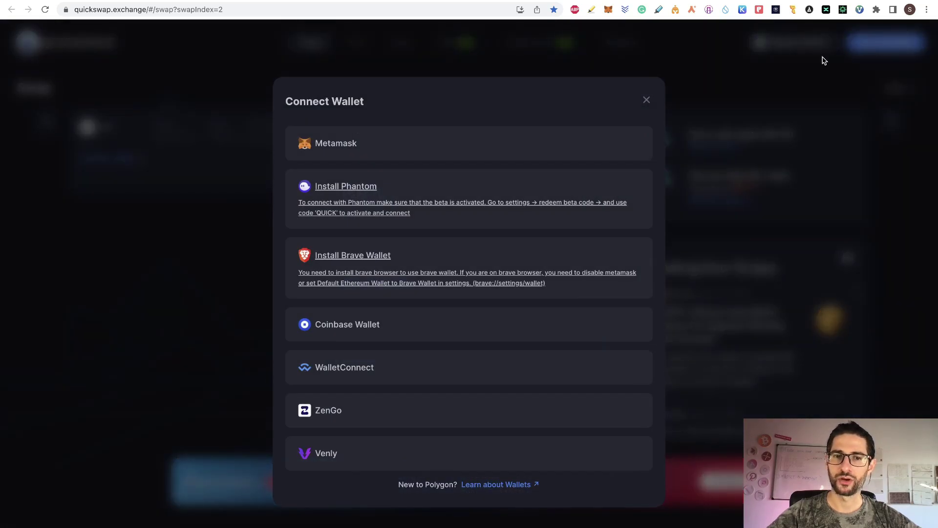
{"action": "left_click", "coordinate": [422, 144]}
{"action": "scroll", "coordinate": [548, 159], "scroll_direction": "down", "scroll_amount": 3}
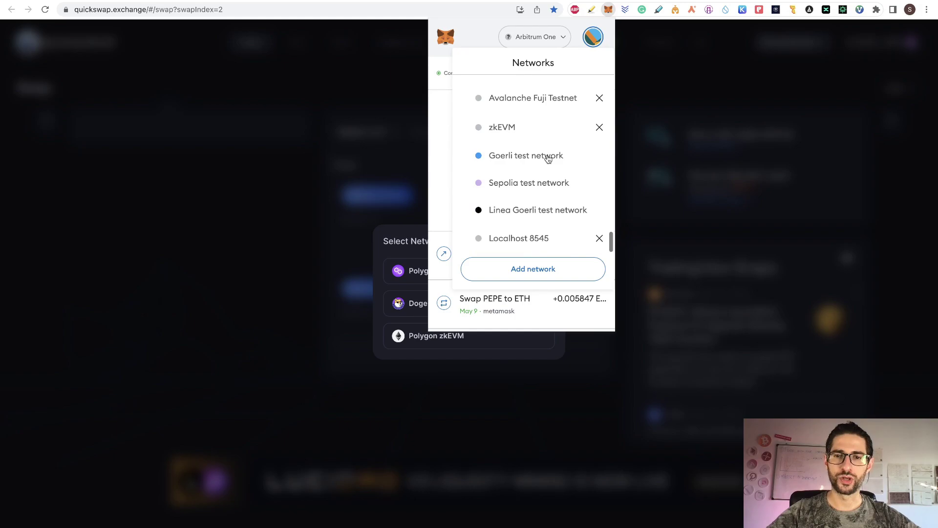
{"action": "scroll", "coordinate": [548, 159], "scroll_direction": "up", "scroll_amount": 1}
{"action": "left_click", "coordinate": [535, 147]}
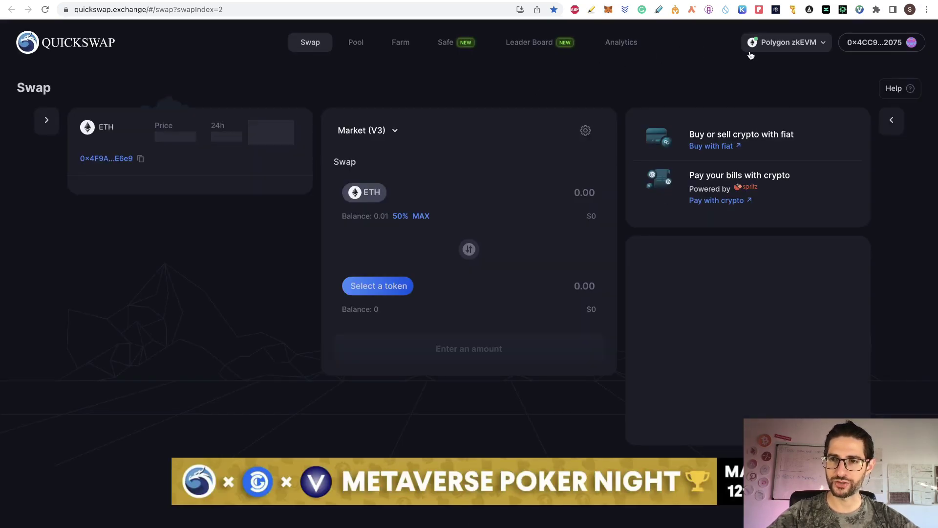
{"action": "left_click", "coordinate": [816, 45]}
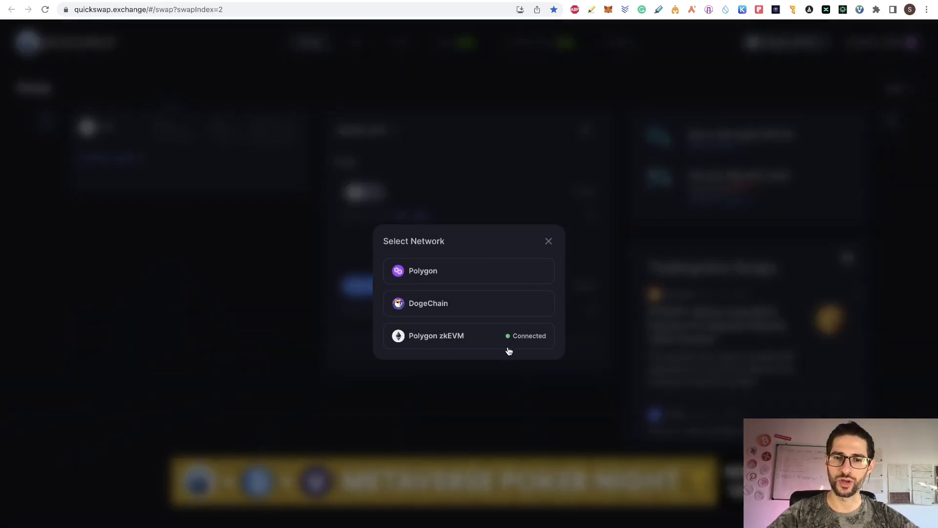
{"action": "left_click", "coordinate": [662, 98]}
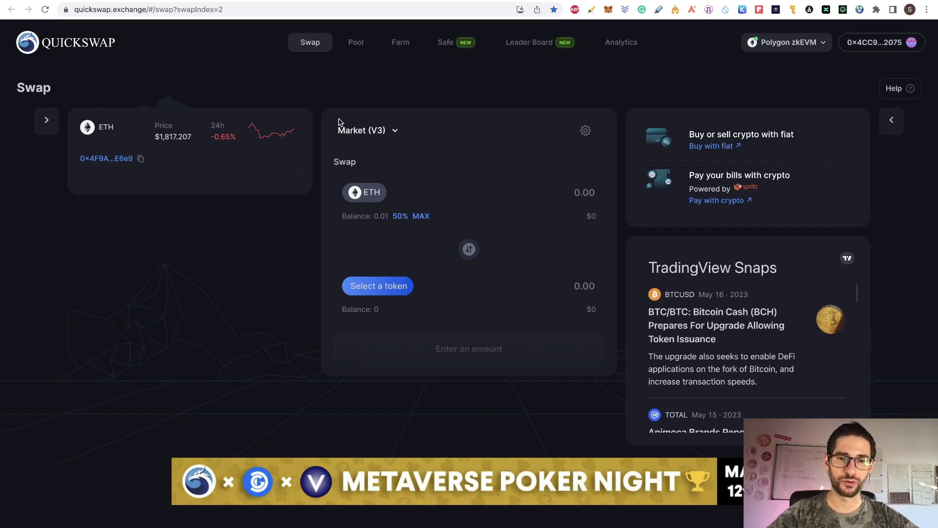
- Glance at the swap token list, then go to QuickSwap's Pool page
{"action": "left_click", "coordinate": [377, 285]}
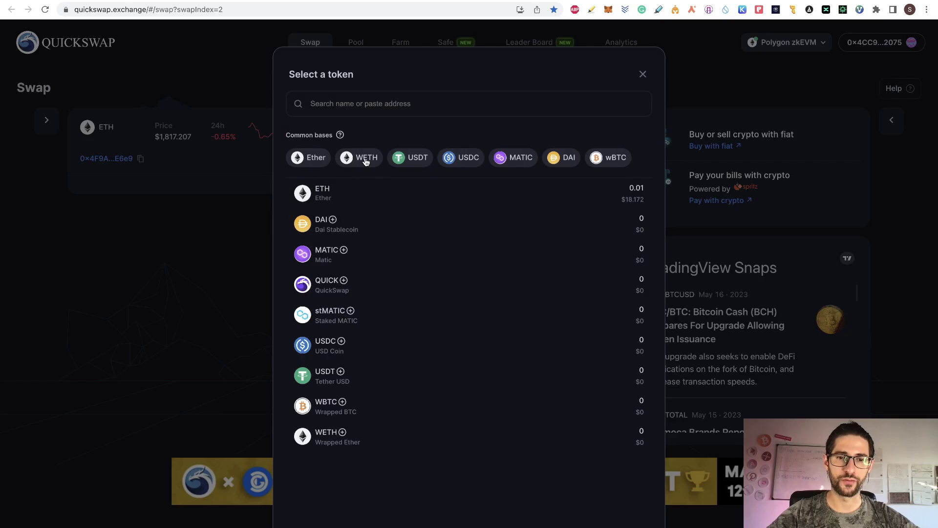
{"action": "left_click", "coordinate": [244, 205]}
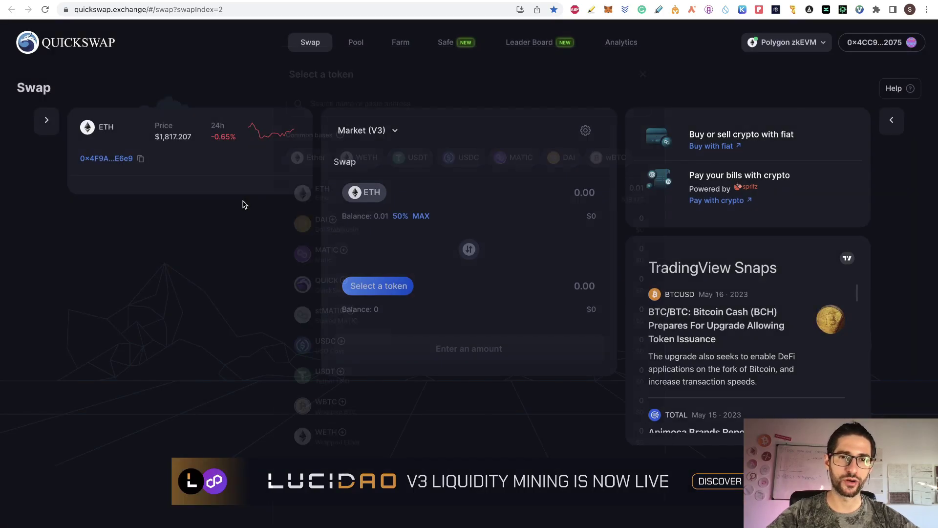
{"action": "left_click", "coordinate": [356, 42]}
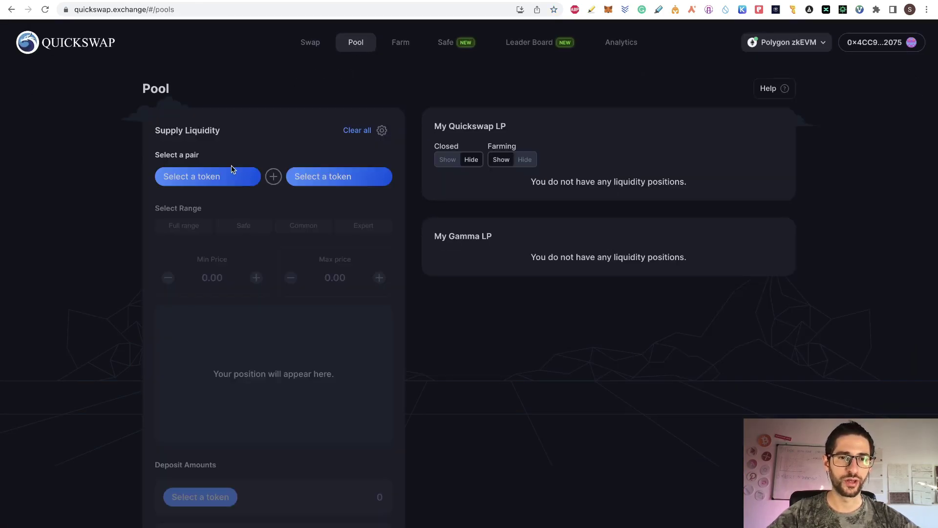
- Pair ETH with USDC using a manual range of 903.31–3655.5 USDC per ETH
{"action": "left_click", "coordinate": [233, 179]}
{"action": "left_click", "coordinate": [314, 189]}
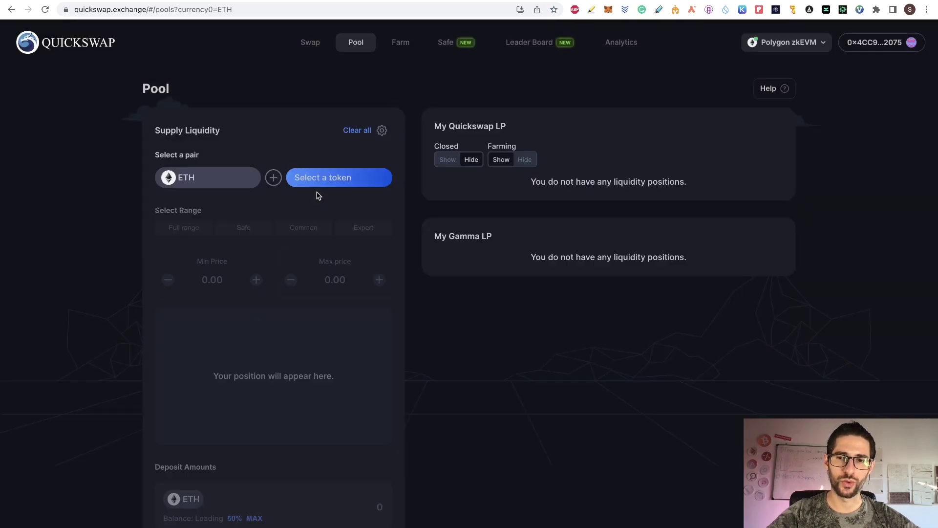
{"action": "left_click", "coordinate": [350, 182]}
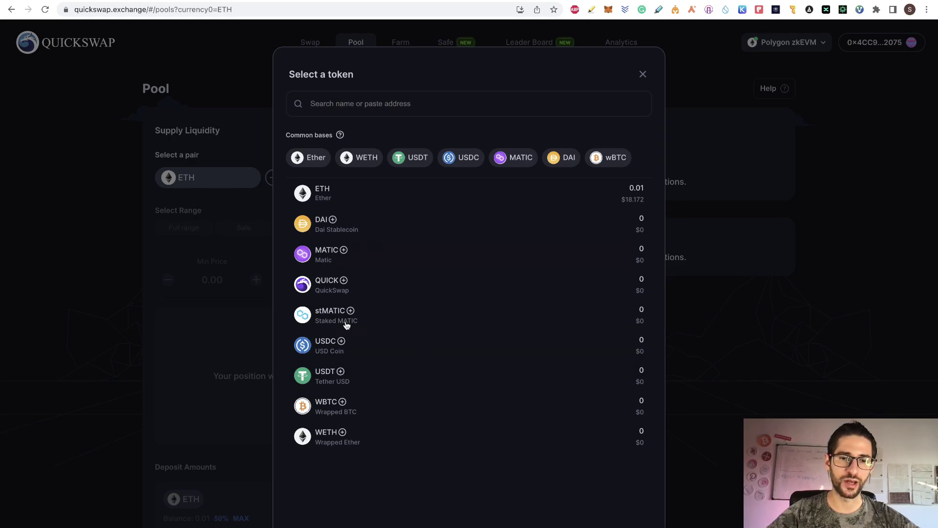
{"action": "left_click", "coordinate": [367, 348]}
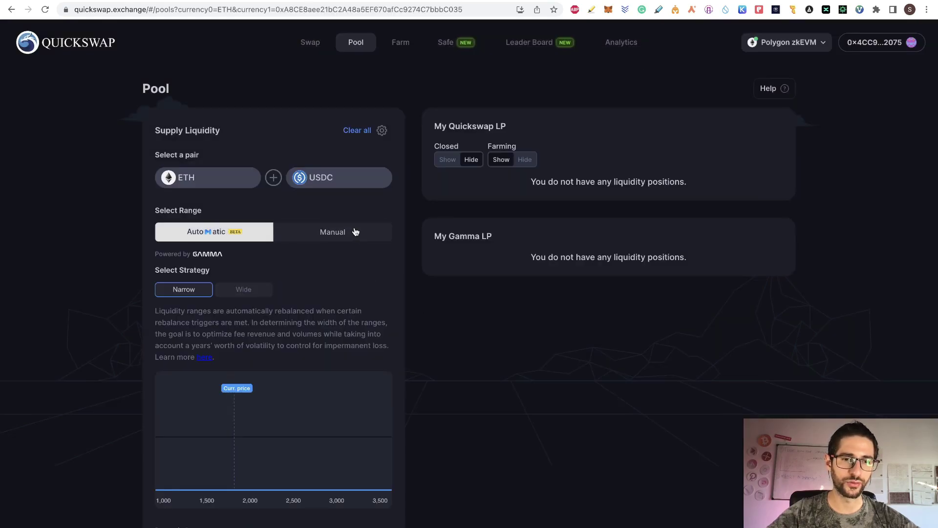
{"action": "left_click", "coordinate": [332, 232]}
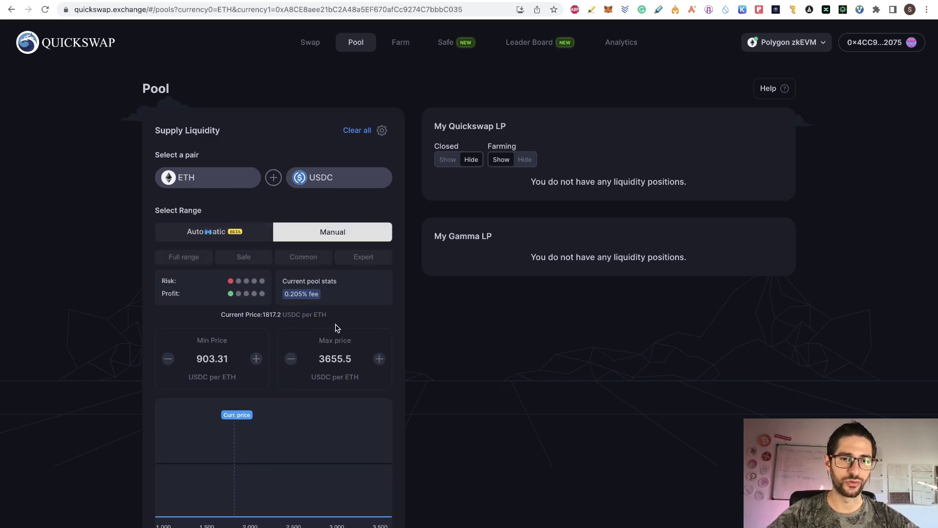
{"action": "scroll", "coordinate": [335, 327], "scroll_direction": "down", "scroll_amount": 3}
{"action": "scroll", "coordinate": [336, 327], "scroll_direction": "down", "scroll_amount": 1}
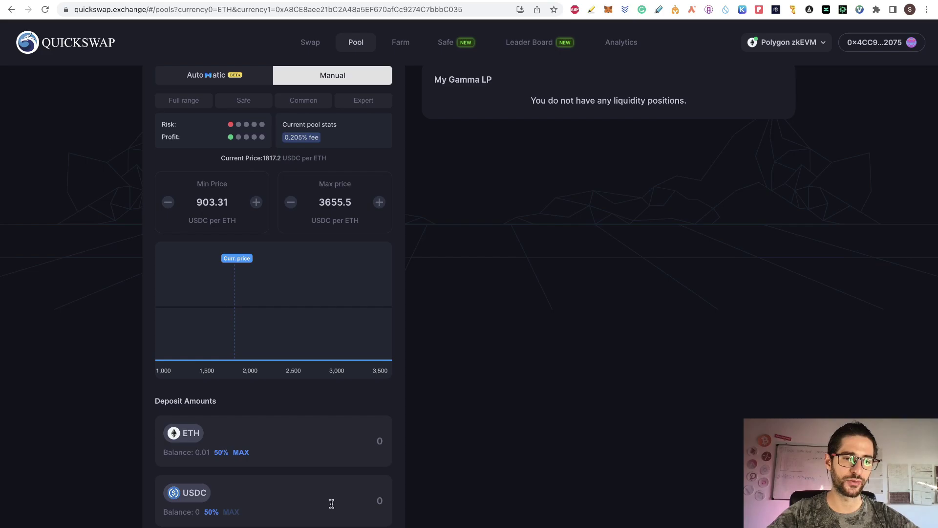
{"action": "scroll", "coordinate": [396, 411], "scroll_direction": "up", "scroll_amount": 5}
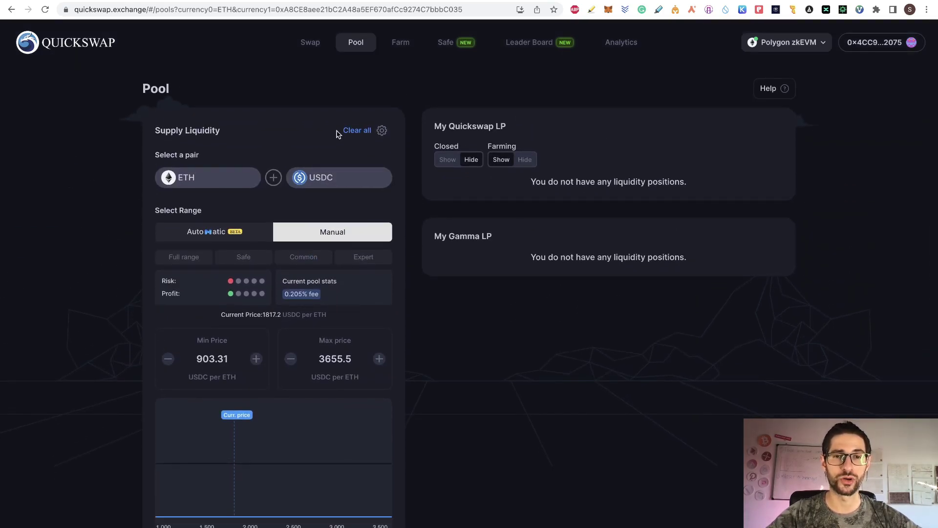
- Browse QuickSwap's Gamma farms list, then return to the Airdrops sheet
{"action": "left_click", "coordinate": [310, 42]}
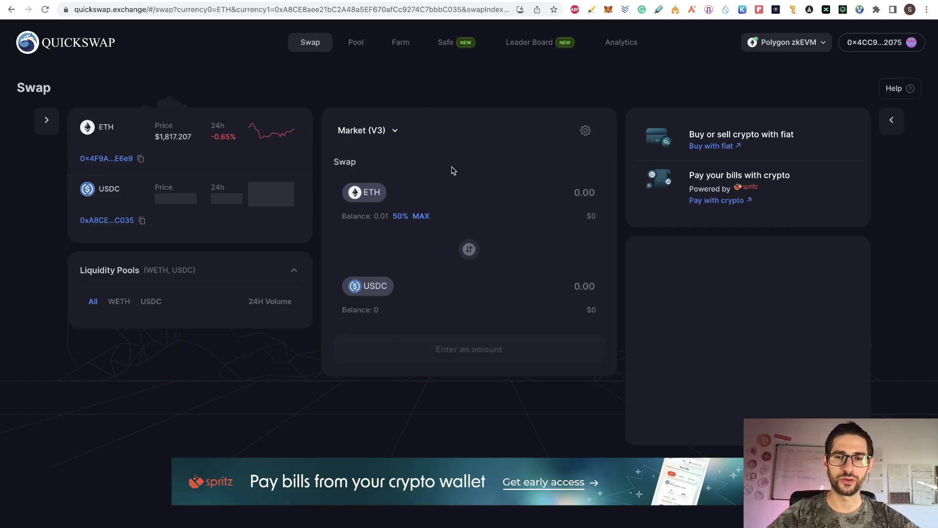
{"action": "left_click", "coordinate": [400, 42]}
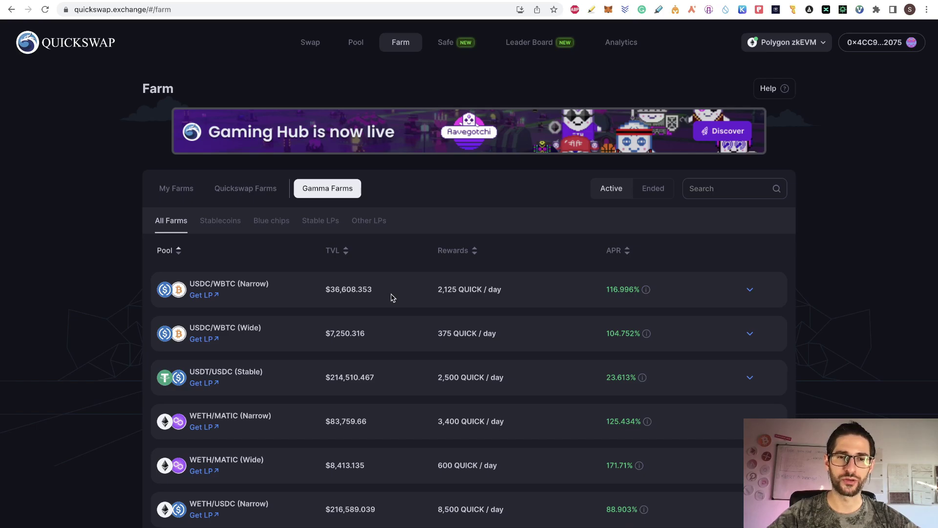
{"action": "left_click", "coordinate": [429, 12]}
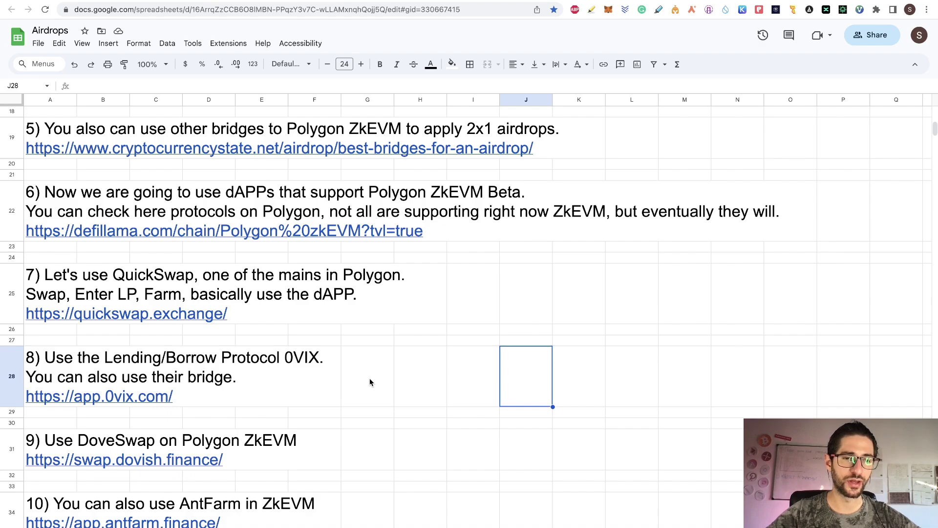
- Open the app.0vix.com link in A28 and connect MetaMask to 0VIX
{"action": "left_click", "coordinate": [40, 399]}
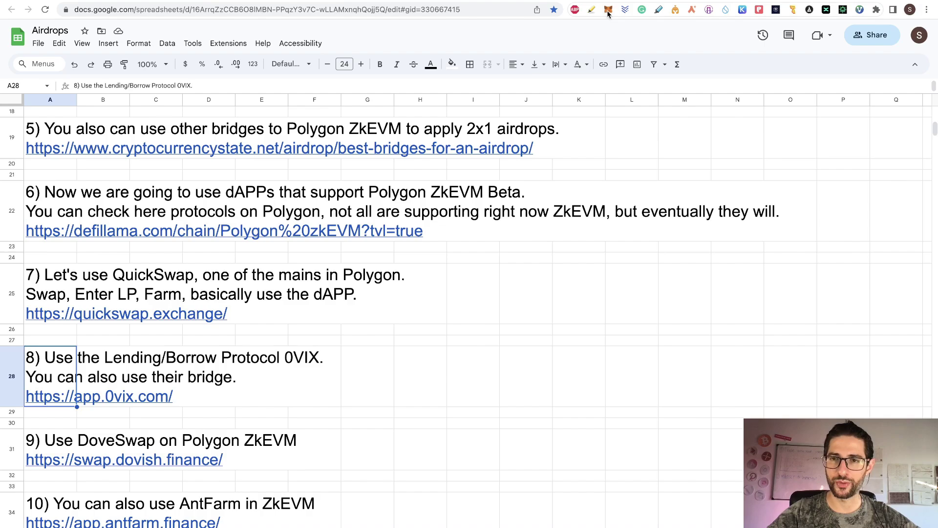
{"action": "key", "text": "ctrl+Tab"}
{"action": "left_click", "coordinate": [898, 39]}
{"action": "left_click", "coordinate": [508, 128]}
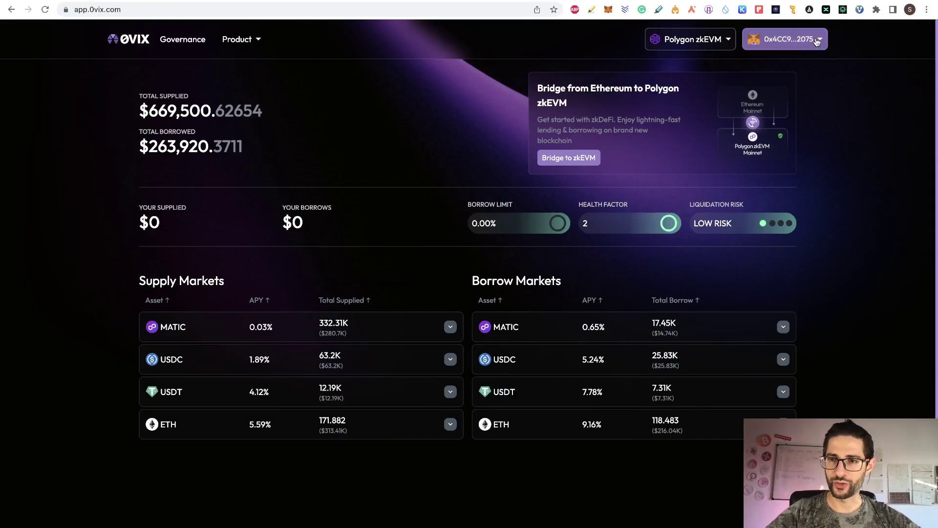
- Keep 0VIX on Polygon zkEVM and expand the ETH supply market (5.59% APY)
{"action": "left_click", "coordinate": [731, 42]}
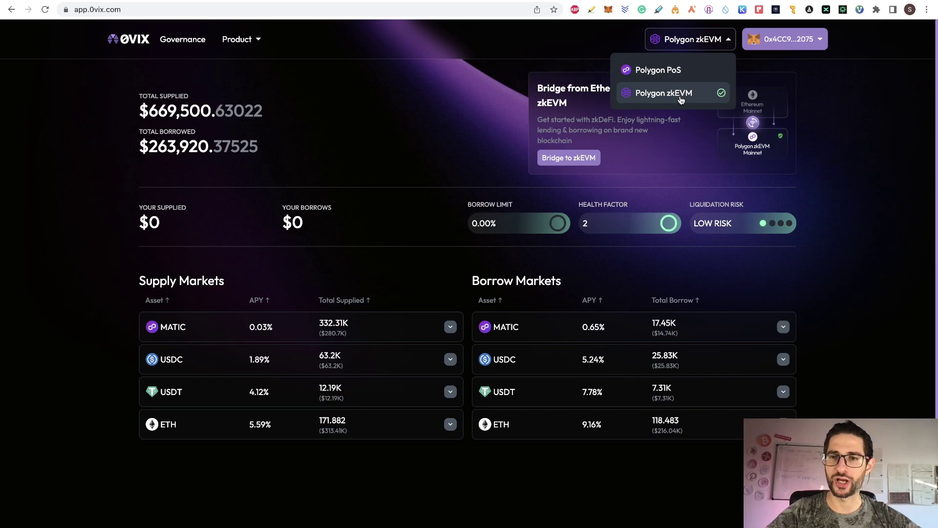
{"action": "left_click", "coordinate": [436, 98]}
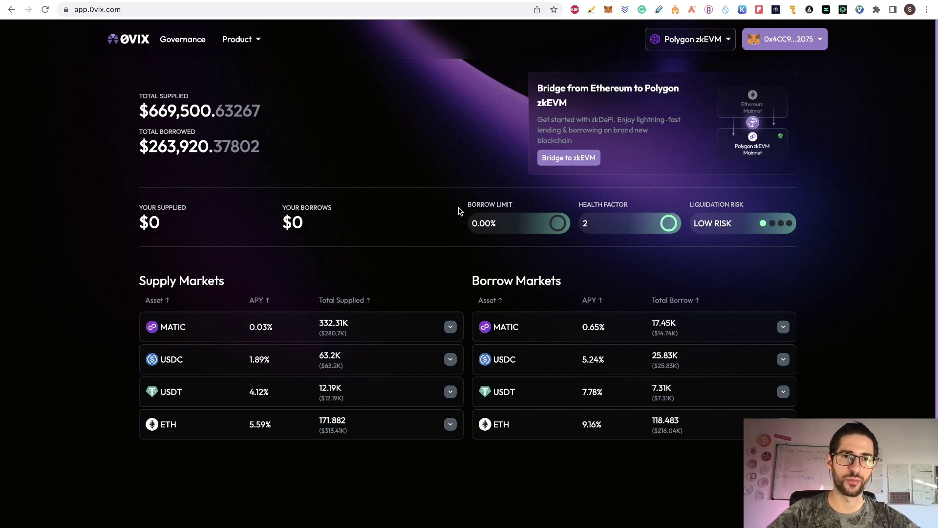
{"action": "scroll", "coordinate": [389, 147], "scroll_direction": "down", "scroll_amount": 2}
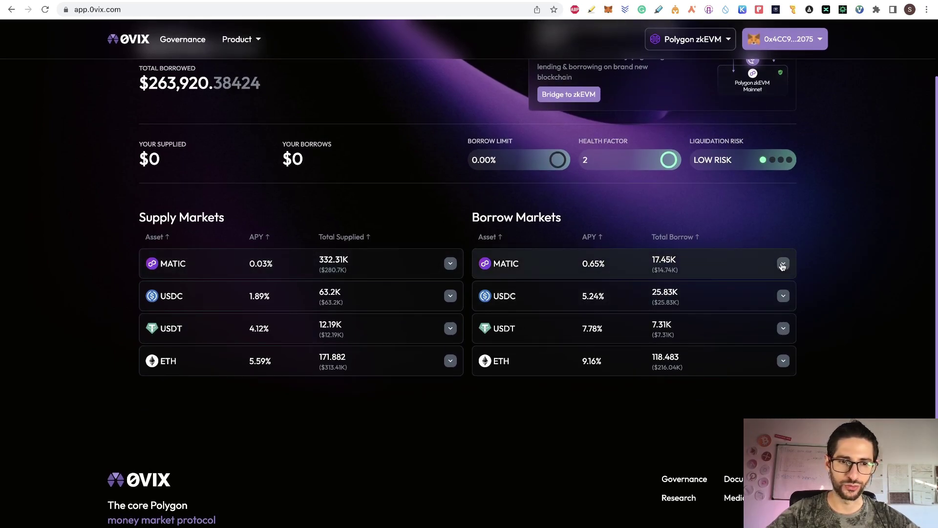
{"action": "left_click", "coordinate": [450, 360]}
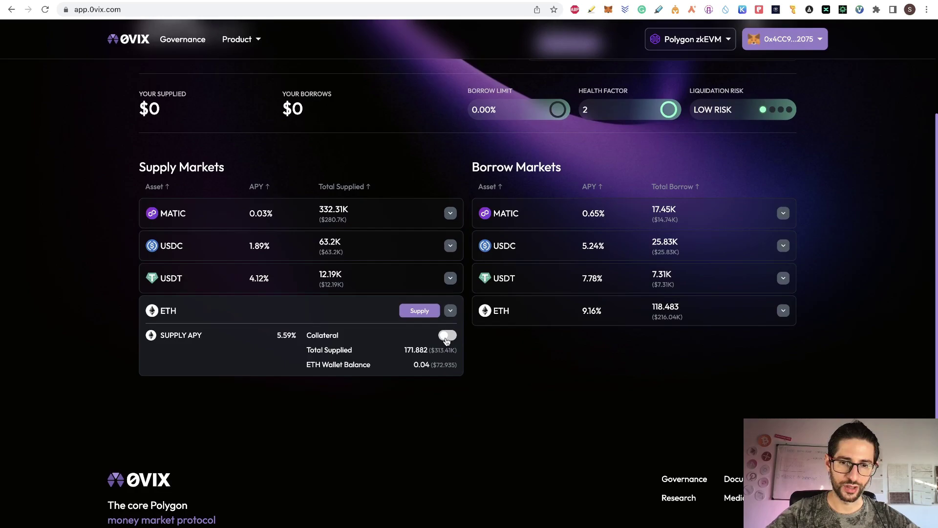
- Decline enabling ETH as collateral and return to the Airdrops sheet
{"action": "left_click", "coordinate": [447, 339]}
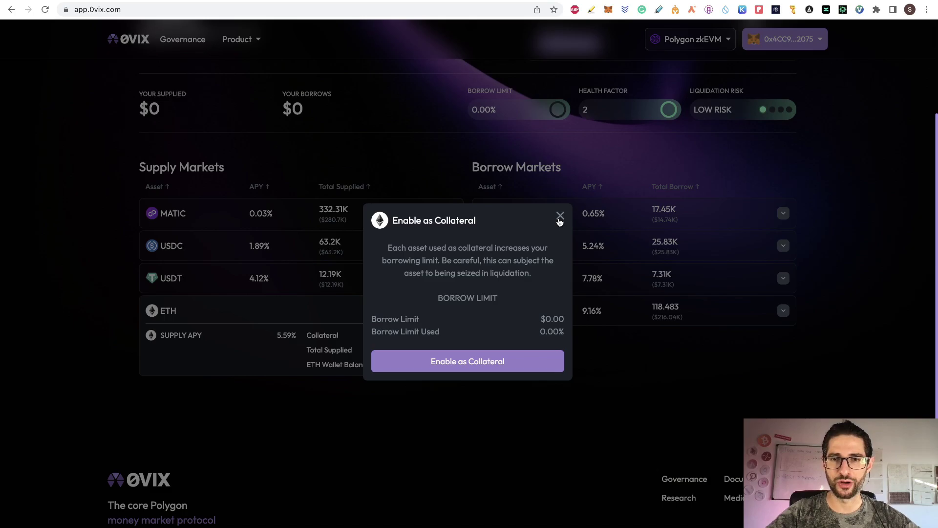
{"action": "left_click", "coordinate": [560, 220]}
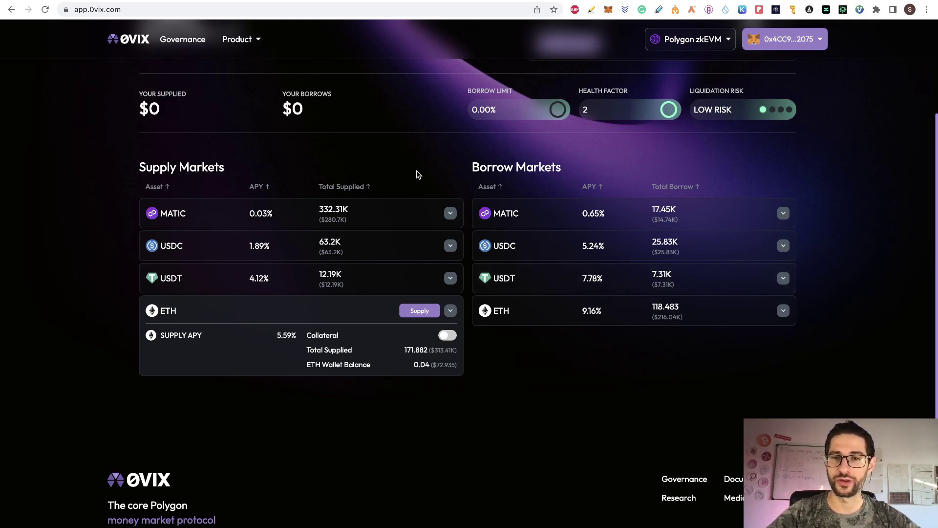
{"action": "key", "text": "ctrl+Tab"}
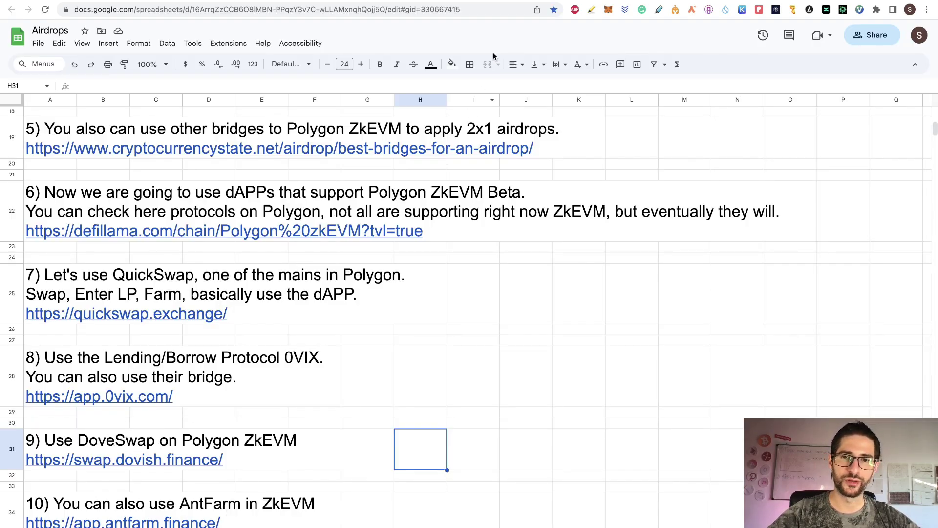
- View DefiLlama's Polygon zkEVM TVL rankings, then open DoveSwap's wallet options from step 9
{"action": "key", "text": "ctrl+Tab"}
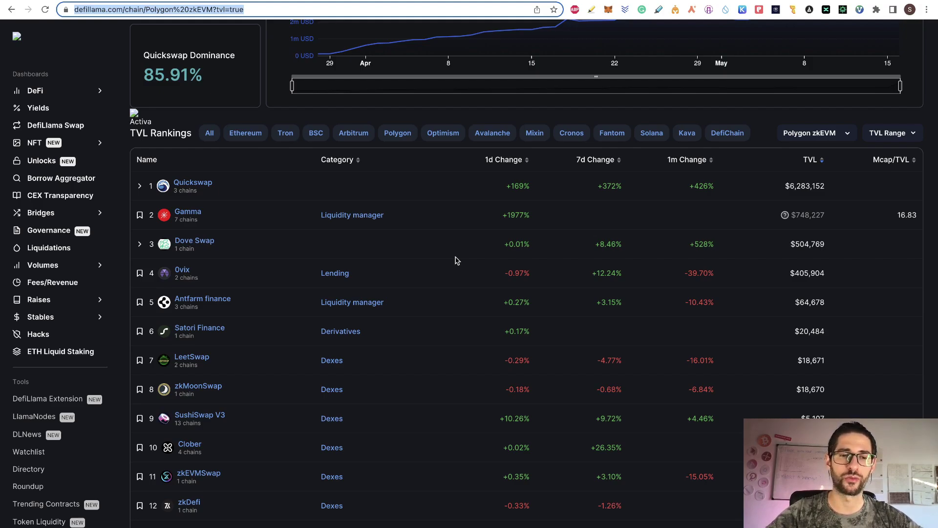
{"action": "key", "text": "ctrl+Tab"}
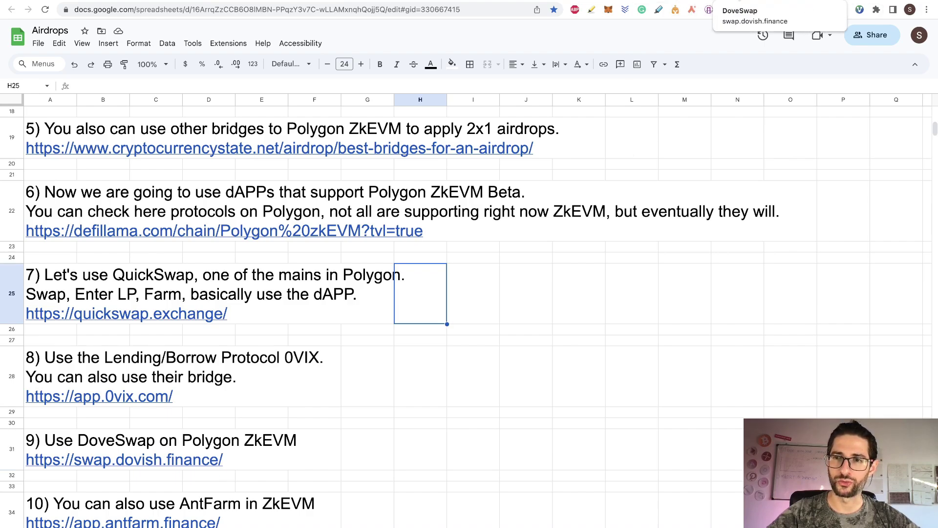
{"action": "key", "text": "ctrl+Tab"}
{"action": "left_click", "coordinate": [880, 38]}
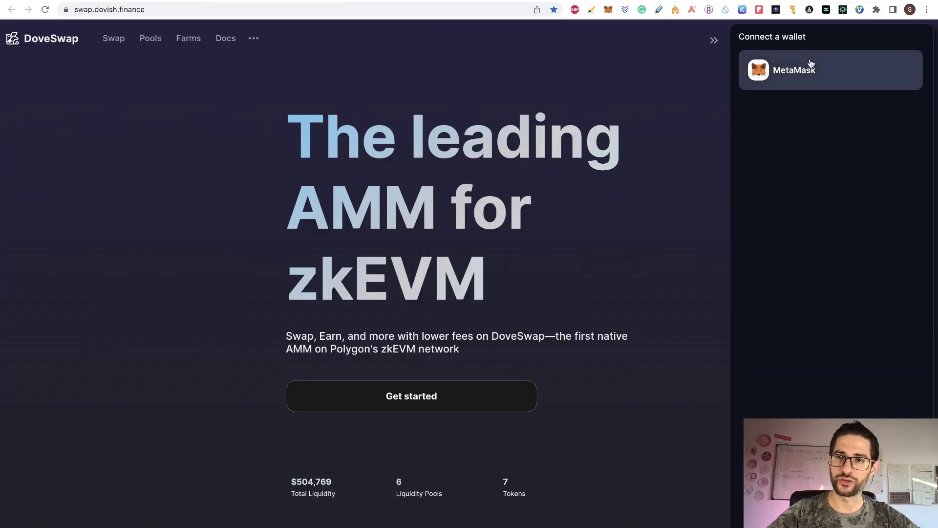
- Connect MetaMask in DoveSwap and bring up the Swap page
{"action": "left_click", "coordinate": [806, 70]}
{"action": "left_click", "coordinate": [114, 38]}
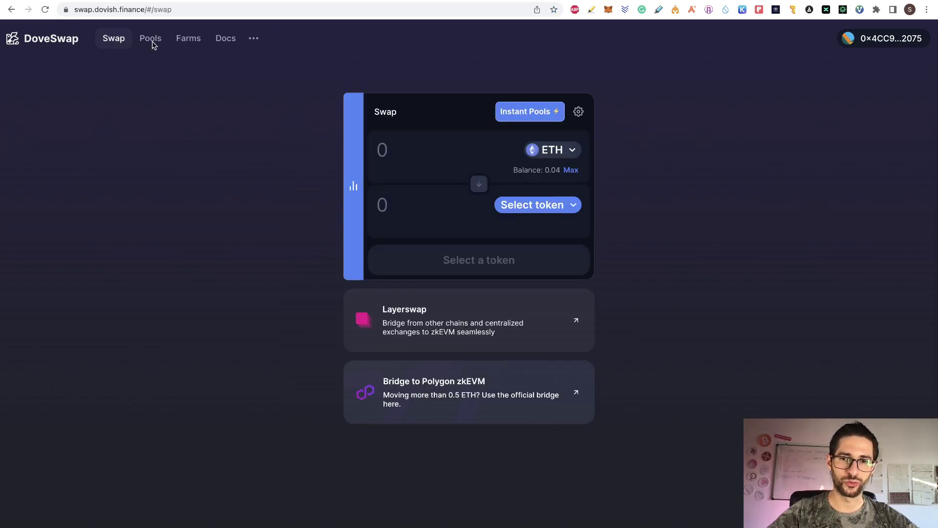
{"action": "left_click", "coordinate": [560, 150]}
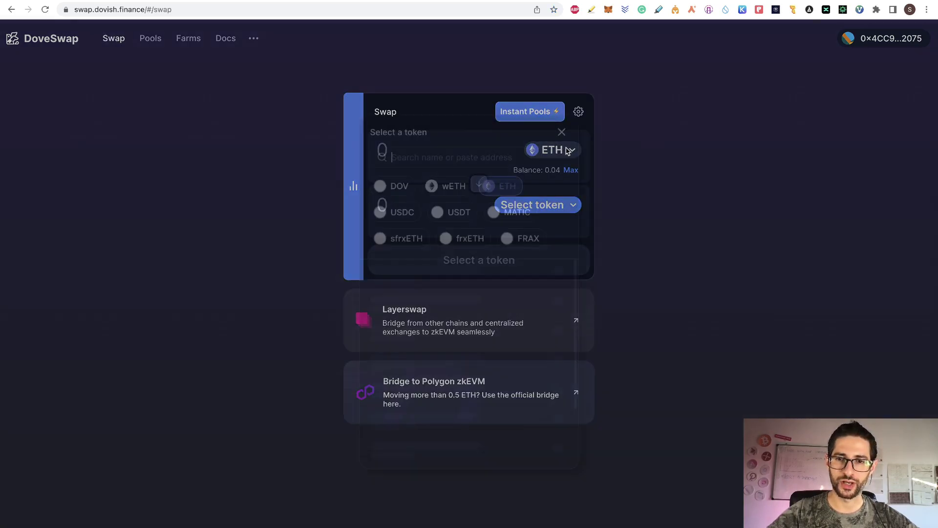
{"action": "left_click", "coordinate": [612, 222]}
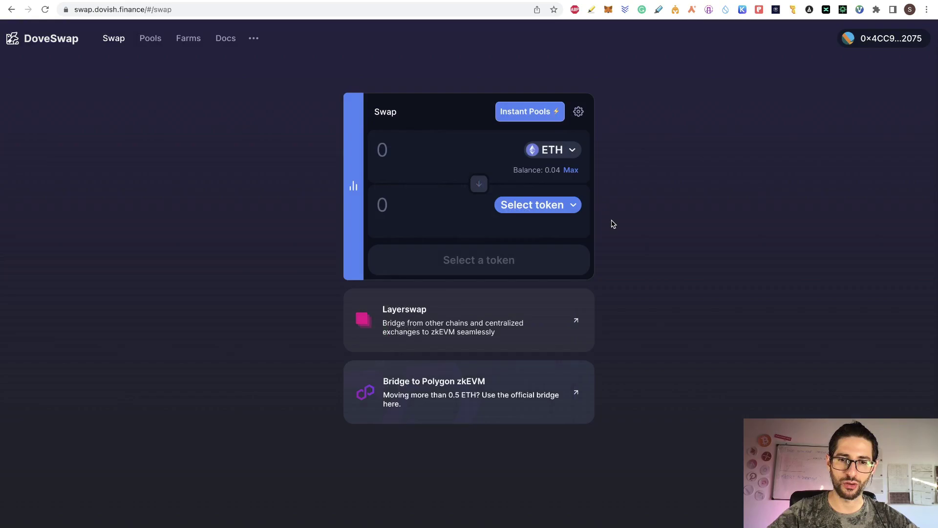
- Swap 0.0000875186 ETH for exactly 1 DOV and verify it on PolygonScan
{"action": "left_click", "coordinate": [571, 205]}
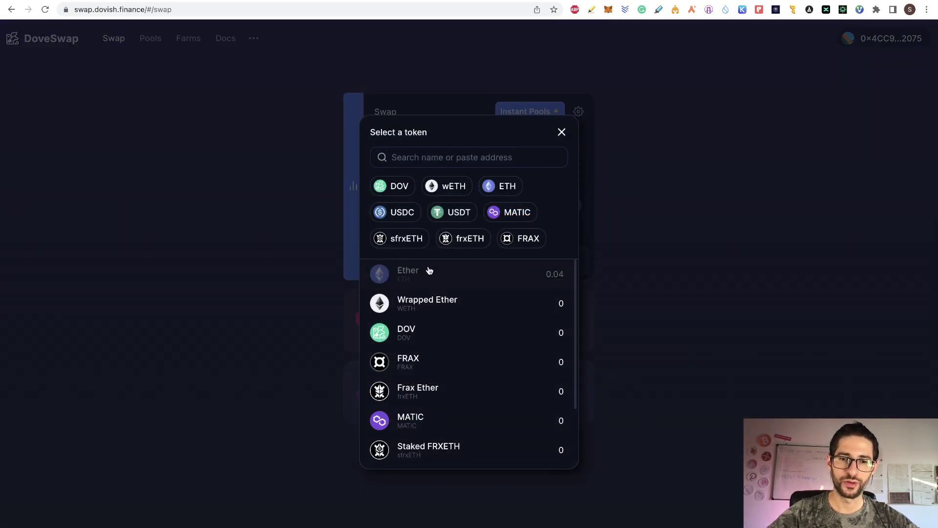
{"action": "left_click", "coordinate": [425, 333]}
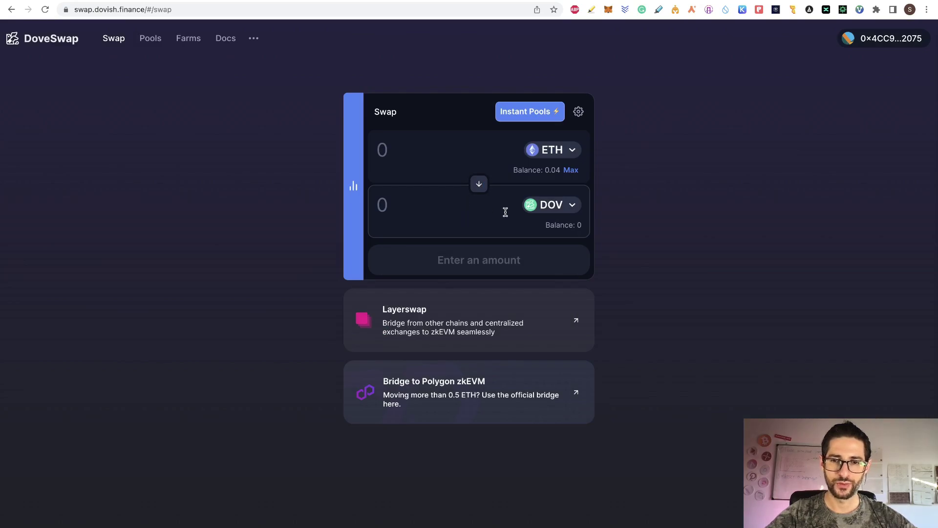
{"action": "left_click", "coordinate": [462, 213]}
{"action": "type", "text": "1"}
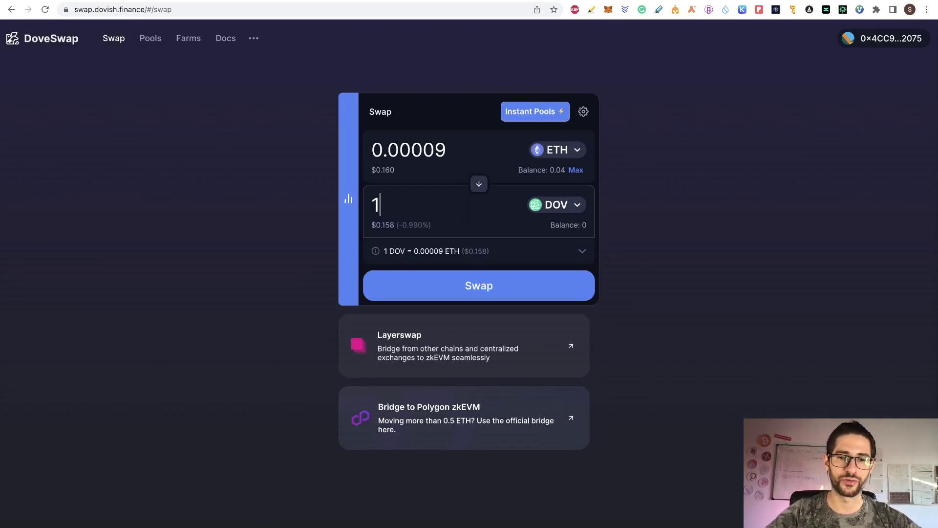
{"action": "left_click", "coordinate": [479, 285]}
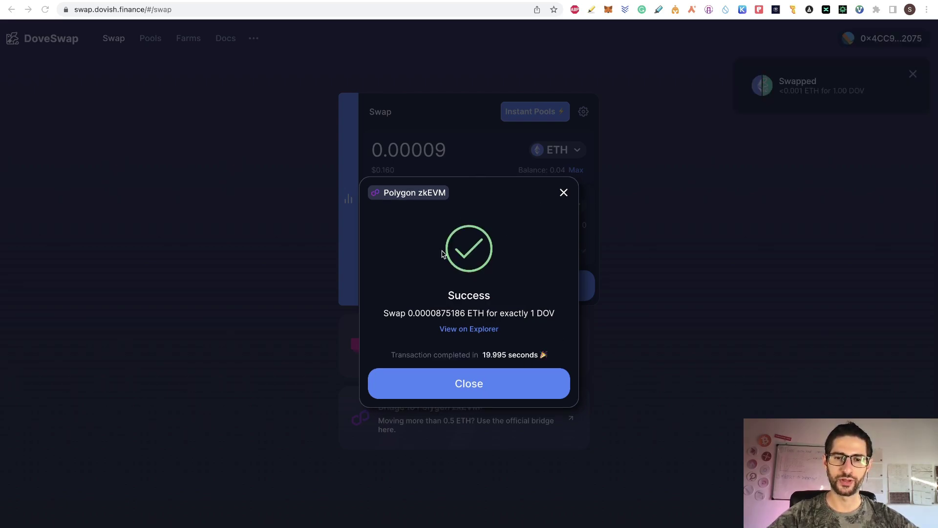
{"action": "left_click", "coordinate": [487, 329]}
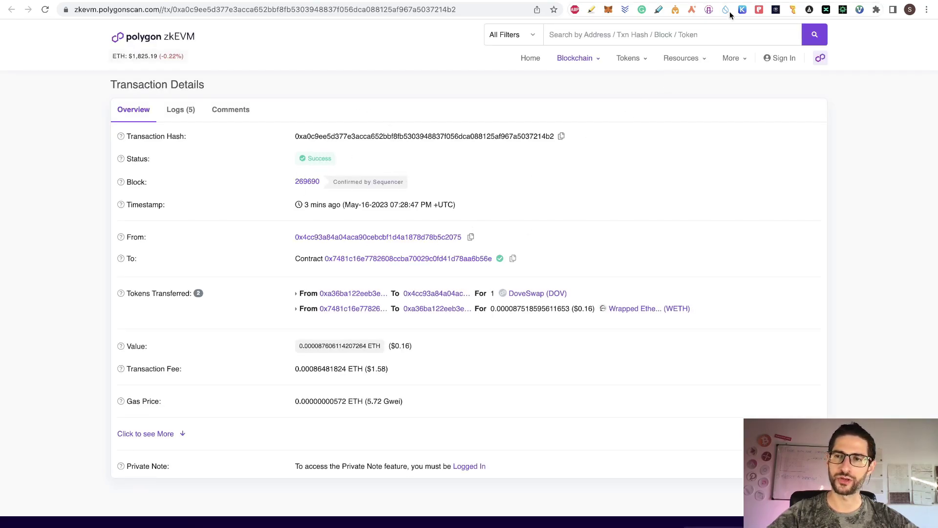
{"action": "key", "text": "ctrl+Tab"}
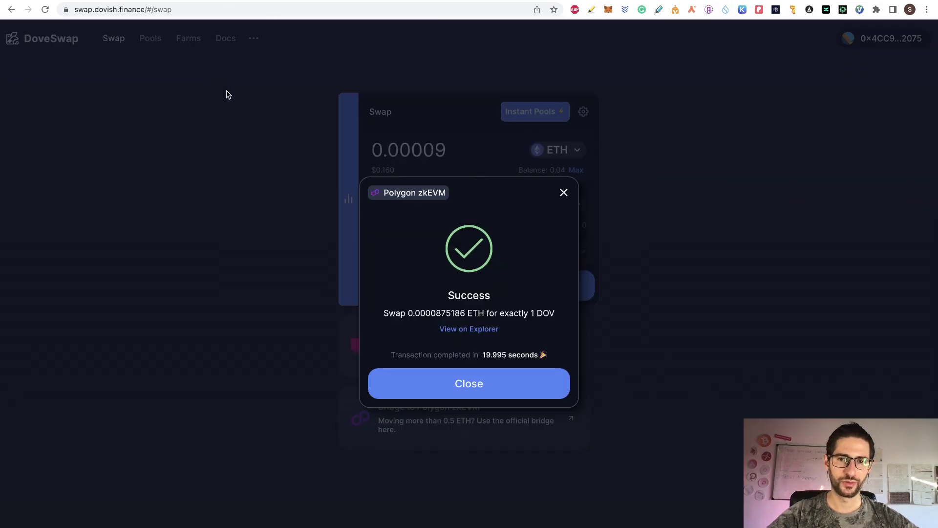
- Dismiss the swap success message, then browse DoveSwap Pools and Farms (WETH/DOV at 1685% APY)
{"action": "left_click", "coordinate": [228, 93]}
{"action": "left_click", "coordinate": [150, 38]}
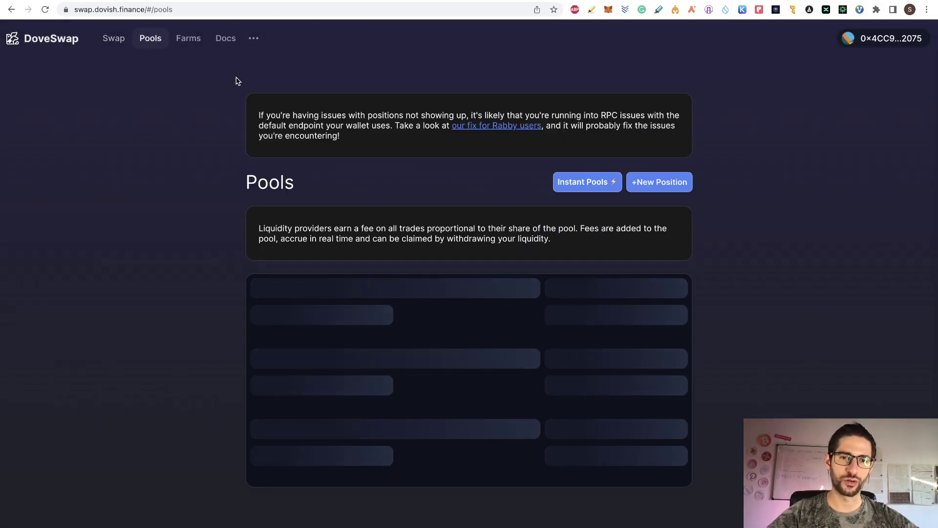
{"action": "scroll", "coordinate": [402, 229], "scroll_direction": "down", "scroll_amount": 1}
{"action": "scroll", "coordinate": [402, 229], "scroll_direction": "down", "scroll_amount": 3}
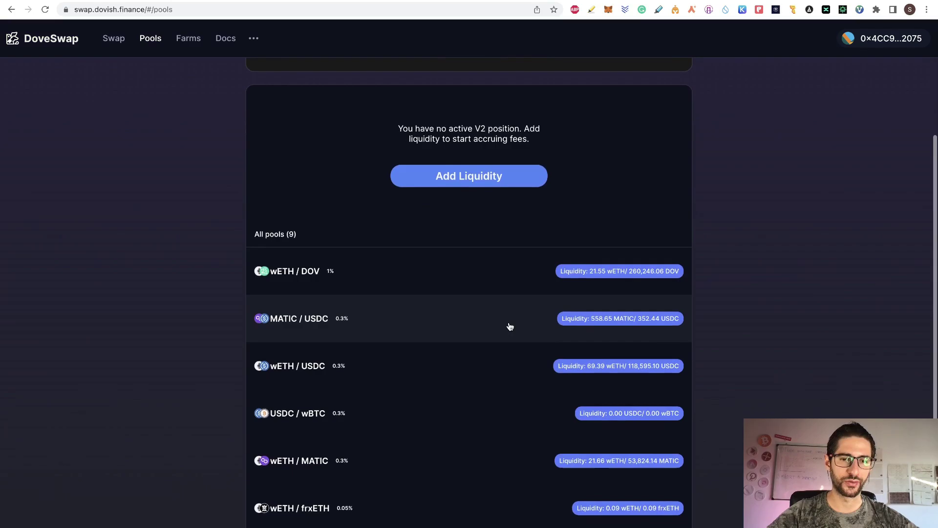
{"action": "scroll", "coordinate": [510, 327], "scroll_direction": "down", "scroll_amount": 2}
{"action": "scroll", "coordinate": [511, 326], "scroll_direction": "down", "scroll_amount": 1}
{"action": "scroll", "coordinate": [511, 326], "scroll_direction": "up", "scroll_amount": 10}
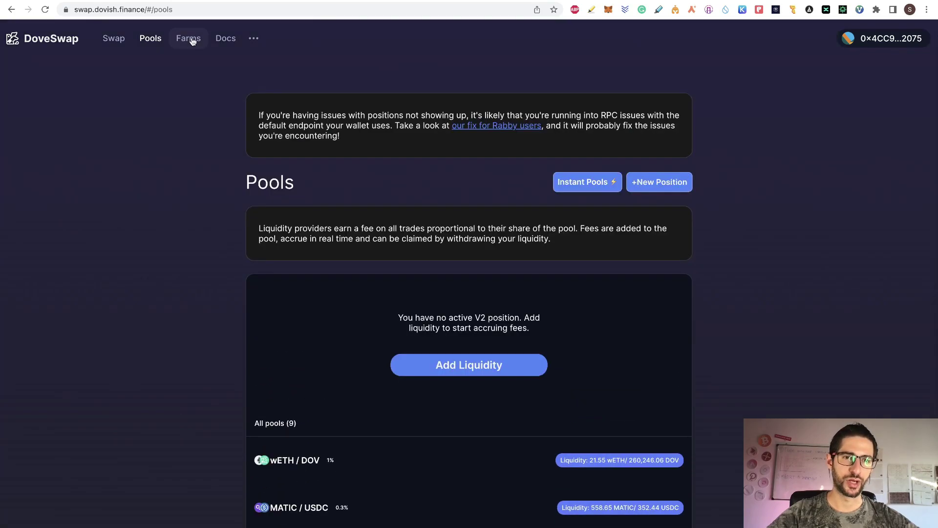
{"action": "left_click", "coordinate": [188, 38]}
{"action": "scroll", "coordinate": [571, 233], "scroll_direction": "down", "scroll_amount": 3}
{"action": "scroll", "coordinate": [571, 233], "scroll_direction": "down", "scroll_amount": 3}
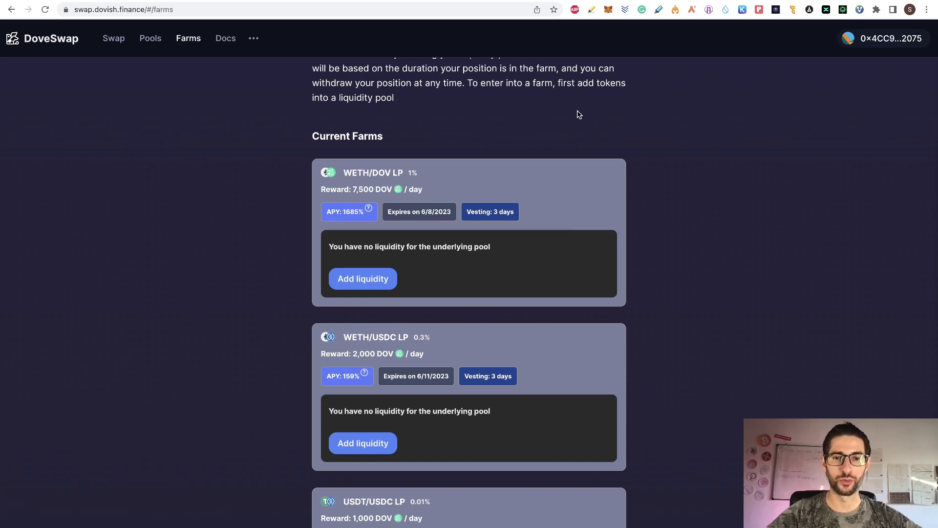
{"action": "scroll", "coordinate": [578, 115], "scroll_direction": "up", "scroll_amount": 5}
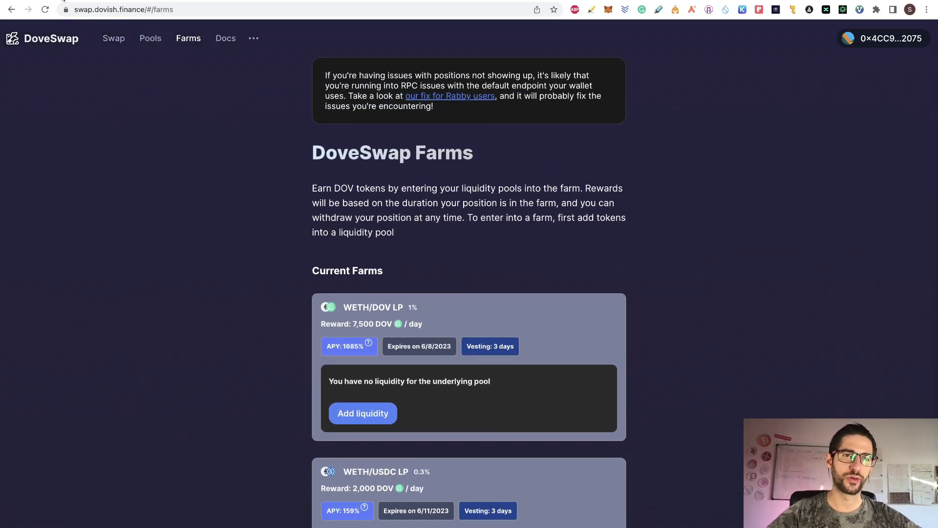
- Switch back to the Airdrops guide showing steps 8 through 13
{"action": "key", "text": "ctrl+Tab"}
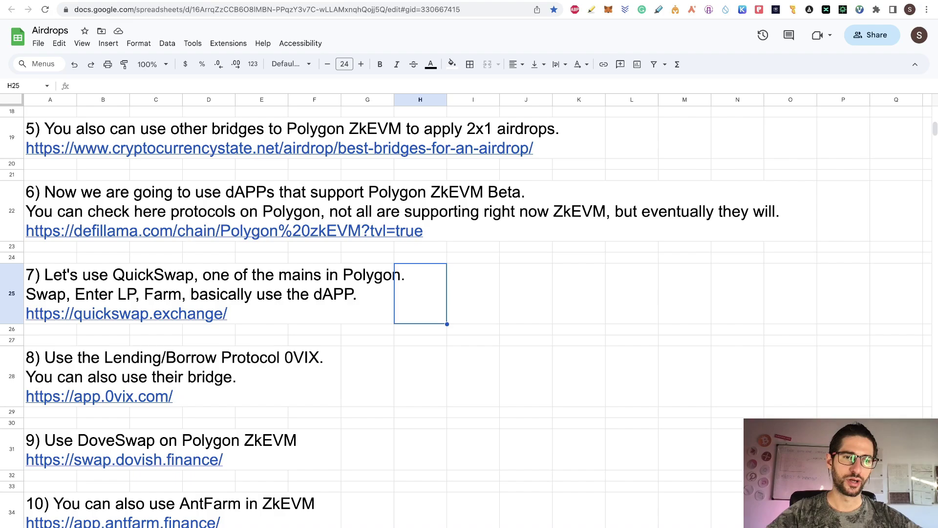
{"action": "scroll", "coordinate": [408, 247], "scroll_direction": "down", "scroll_amount": 2}
{"action": "scroll", "coordinate": [408, 250], "scroll_direction": "down", "scroll_amount": 3}
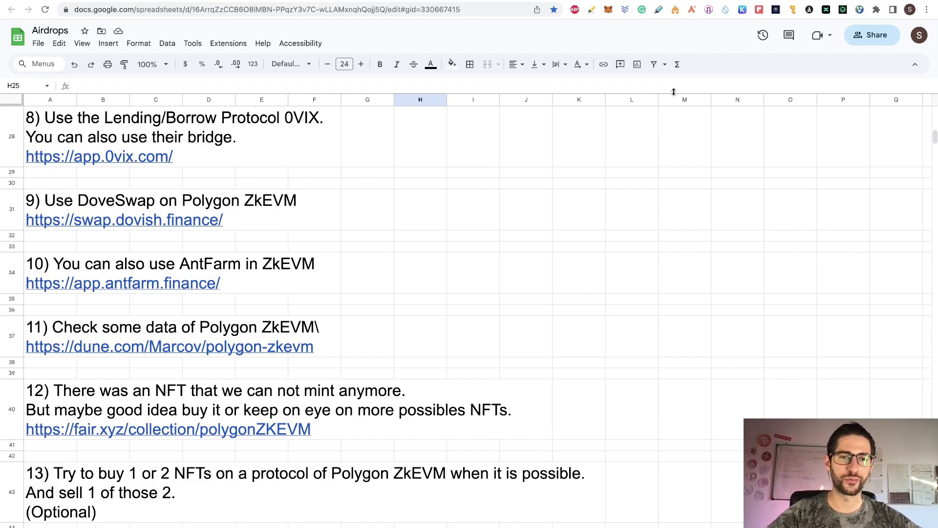
- In Antfarm, confirm the network stays set to zkEVM
{"action": "key", "text": "ctrl+Tab"}
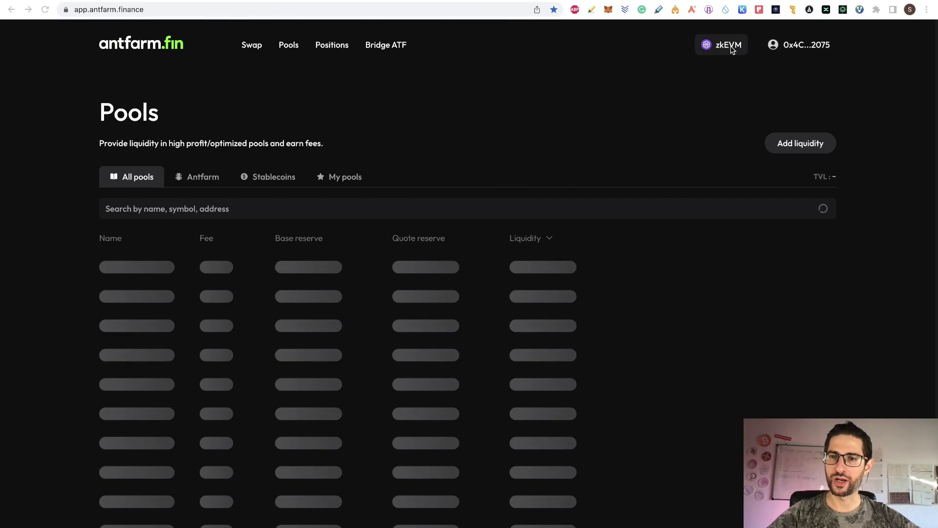
{"action": "left_click", "coordinate": [722, 45]}
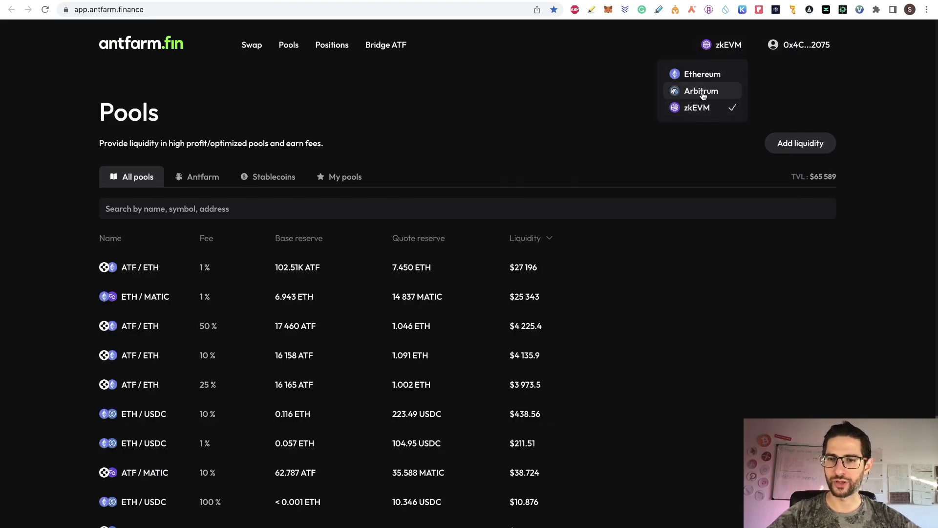
{"action": "left_click", "coordinate": [576, 73]}
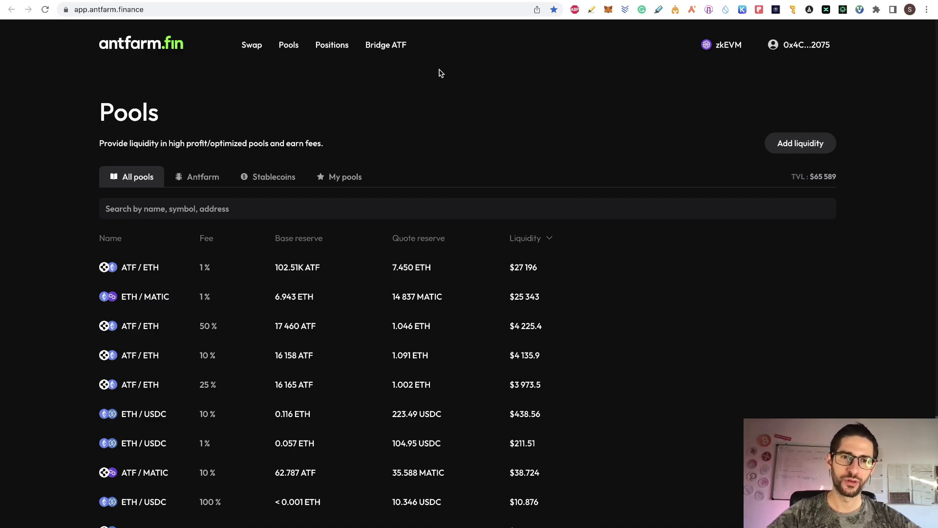
- Swap a tiny amount of ETH for 1 ATF on the ETH/ATF pair
{"action": "left_click", "coordinate": [252, 45]}
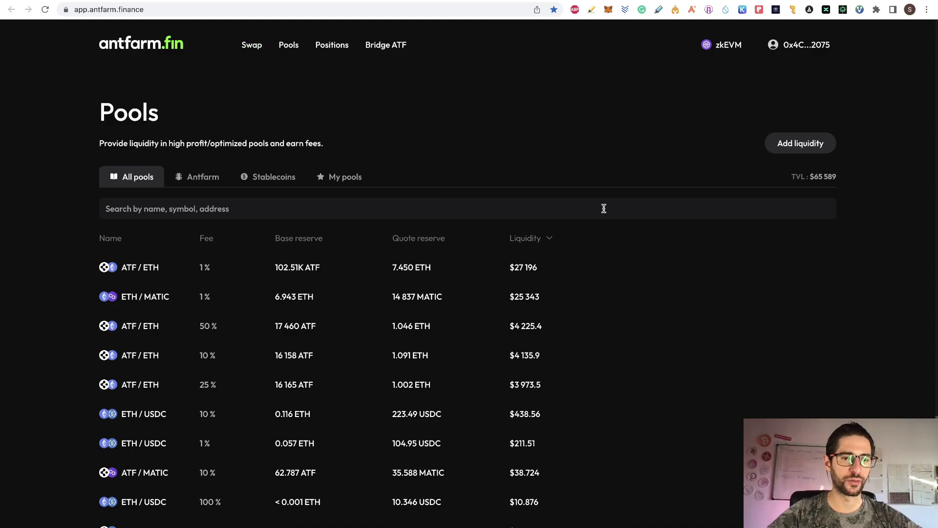
{"action": "left_click", "coordinate": [468, 249]}
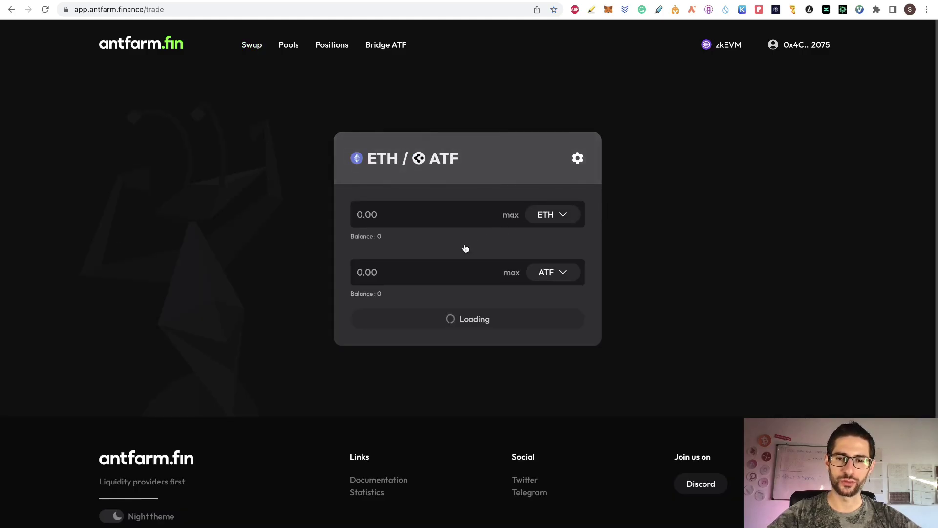
{"action": "left_click", "coordinate": [431, 259]}
{"action": "type", "text": "1"}
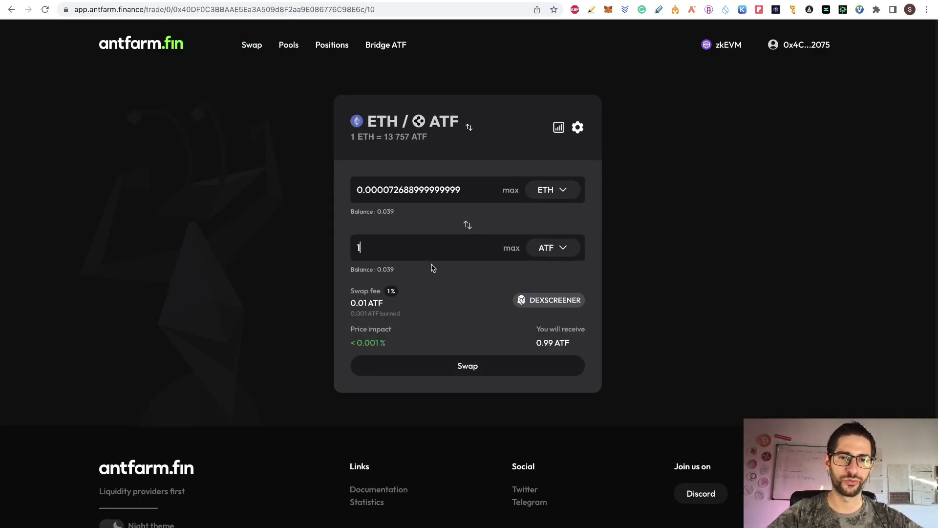
{"action": "left_click", "coordinate": [486, 370]}
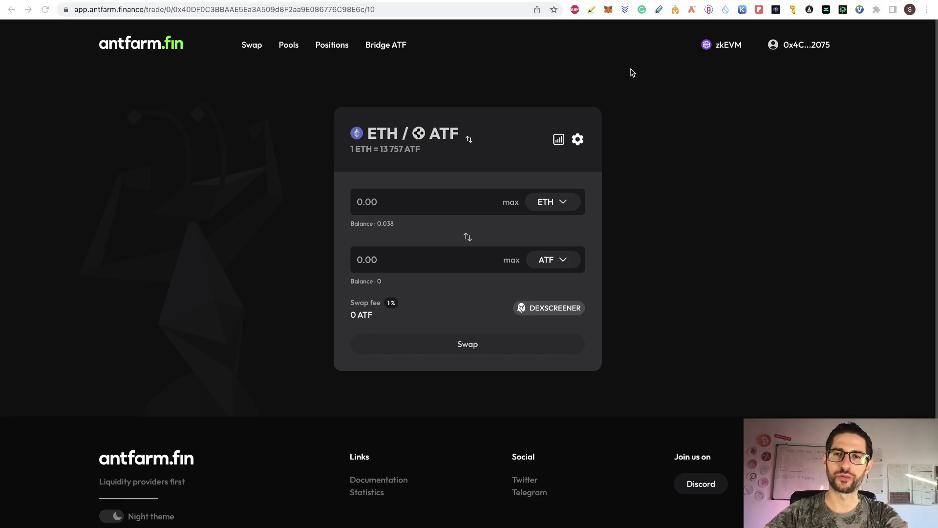
- Show DefiLlama's Polygon zkEVM chain page with its TVL rankings table
{"action": "key", "text": "ctrl+Tab"}
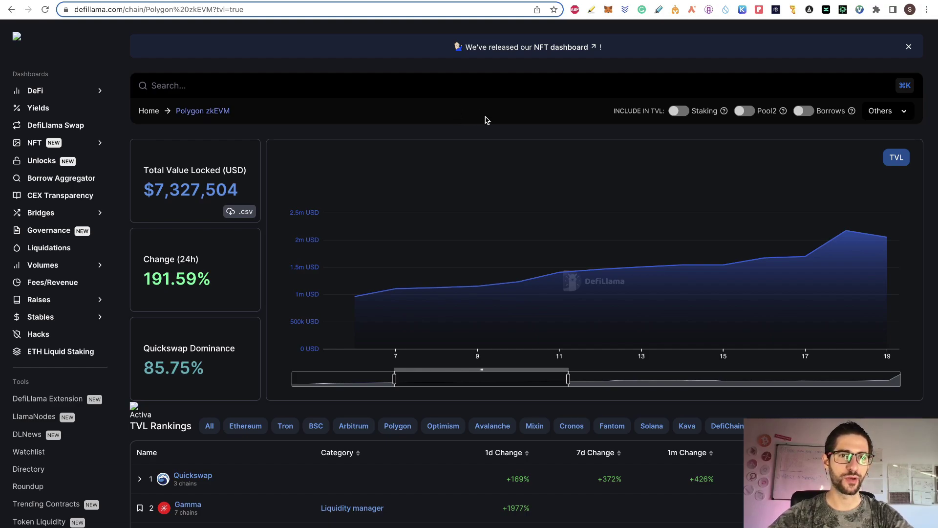
{"action": "scroll", "coordinate": [485, 120], "scroll_direction": "down", "scroll_amount": 5}
{"action": "scroll", "coordinate": [484, 120], "scroll_direction": "down", "scroll_amount": 1}
{"action": "scroll", "coordinate": [484, 120], "scroll_direction": "down", "scroll_amount": 1}
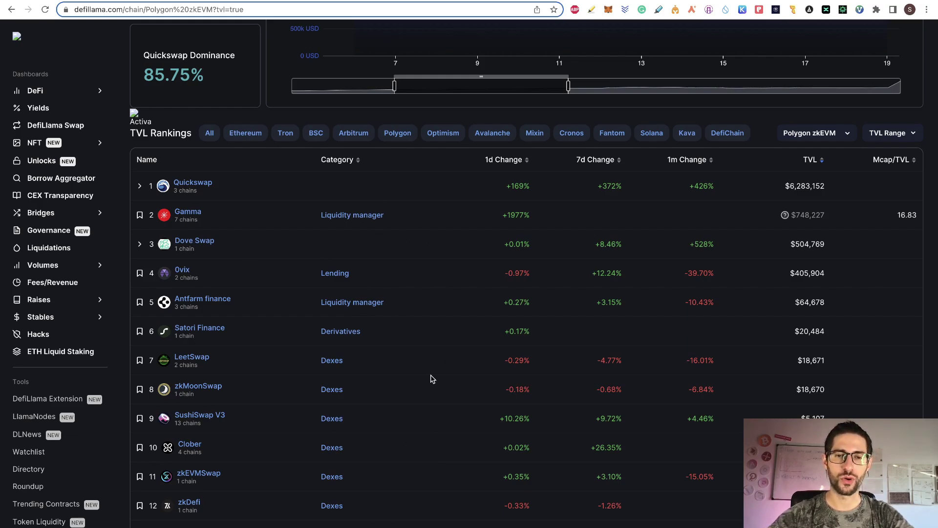
{"action": "scroll", "coordinate": [432, 379], "scroll_direction": "up", "scroll_amount": 2}
{"action": "scroll", "coordinate": [431, 378], "scroll_direction": "up", "scroll_amount": 3}
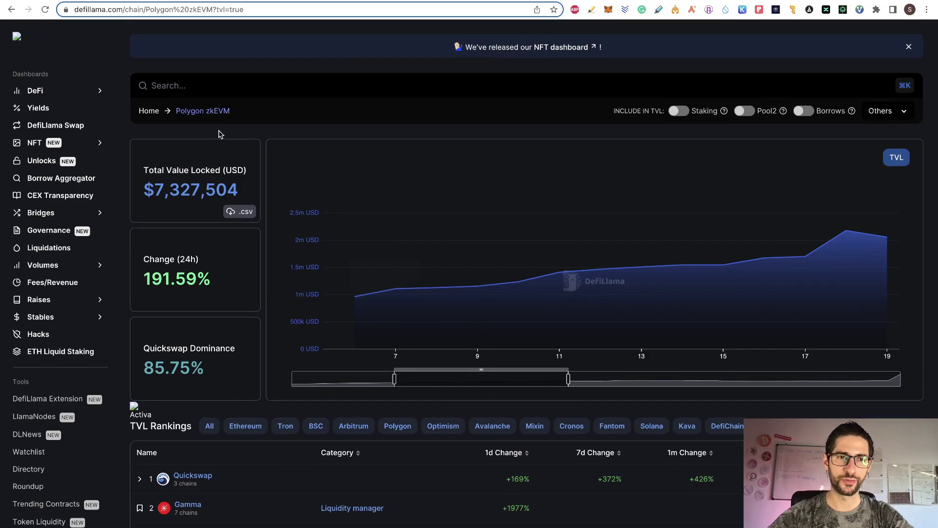
- Return to the Airdrops guide, dismiss its link preview, and go to Dune's zkEVM dashboard
{"action": "key", "text": "ctrl+Tab"}
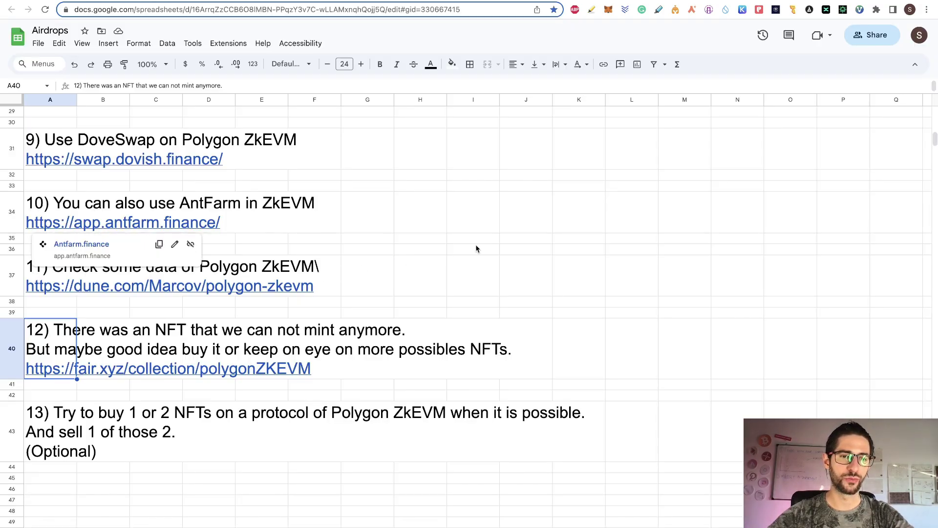
{"action": "left_click", "coordinate": [476, 250]}
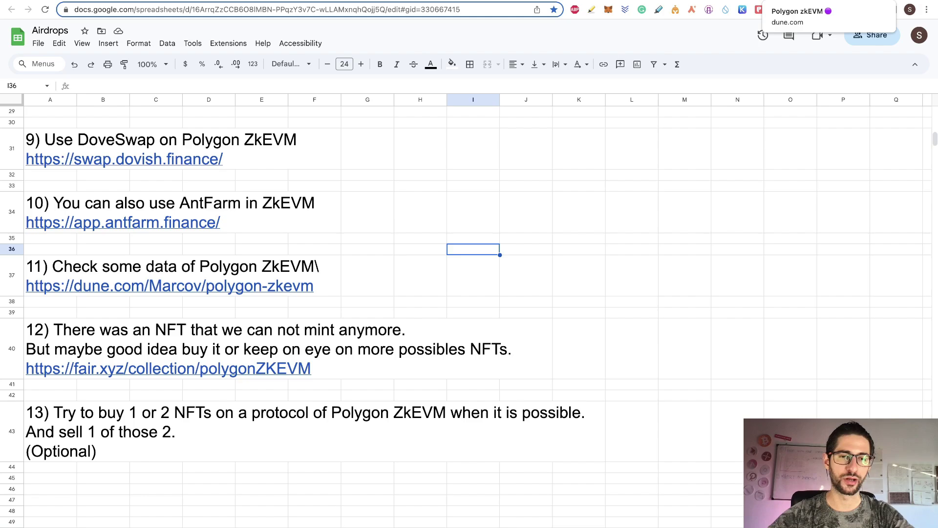
{"action": "left_click", "coordinate": [760, 10]}
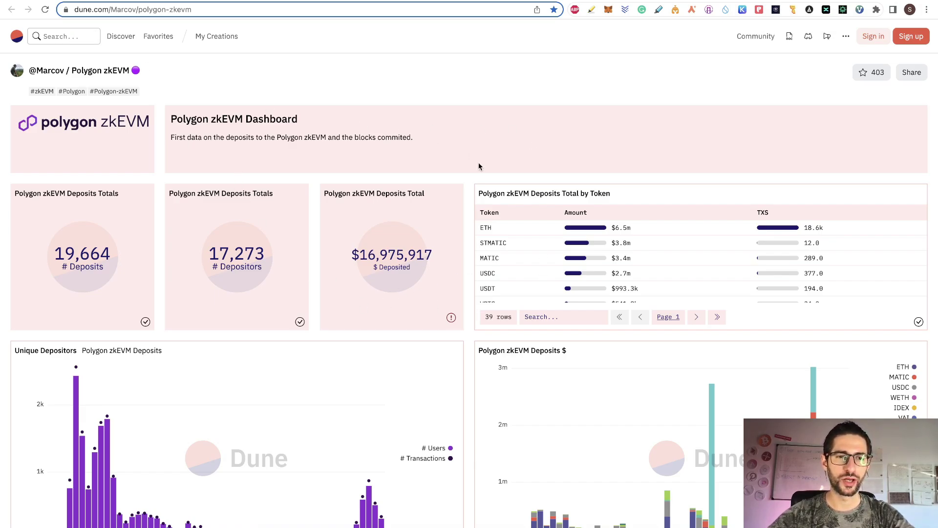
{"action": "scroll", "coordinate": [504, 116], "scroll_direction": "down", "scroll_amount": 3}
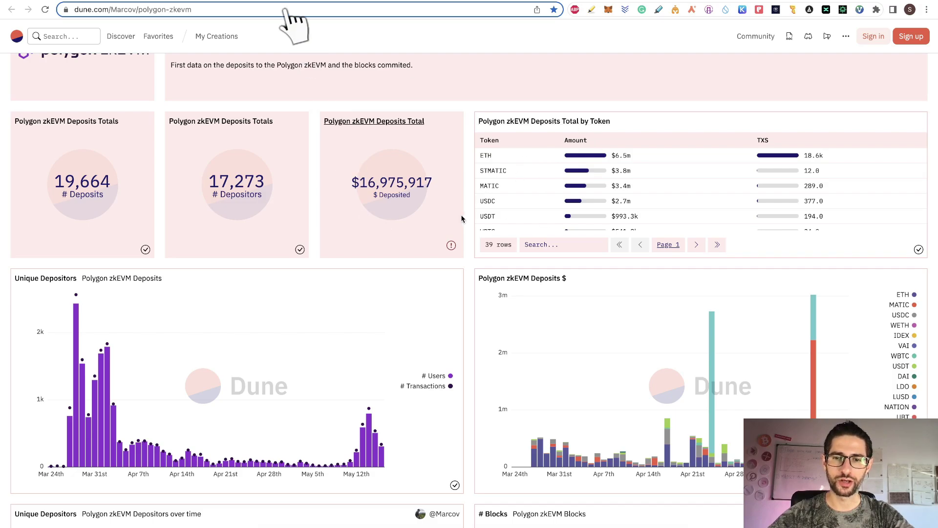
{"action": "scroll", "coordinate": [461, 217], "scroll_direction": "down", "scroll_amount": 4}
{"action": "scroll", "coordinate": [463, 218], "scroll_direction": "down", "scroll_amount": 3}
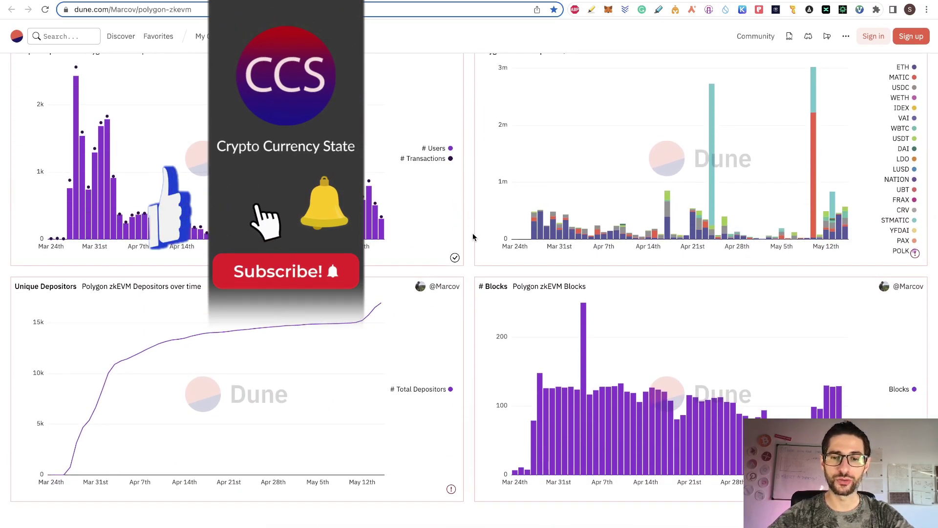
{"action": "scroll", "coordinate": [474, 236], "scroll_direction": "up", "scroll_amount": 2}
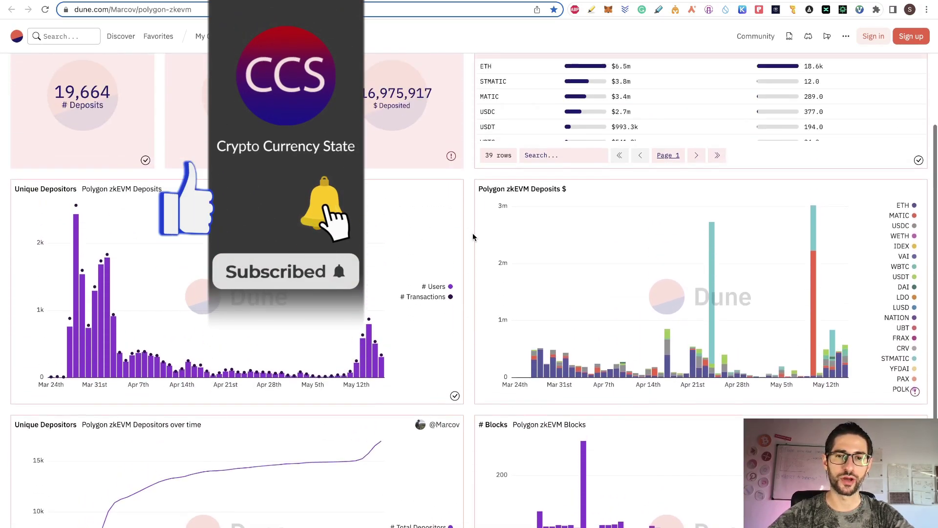
{"action": "scroll", "coordinate": [474, 237], "scroll_direction": "up", "scroll_amount": 3}
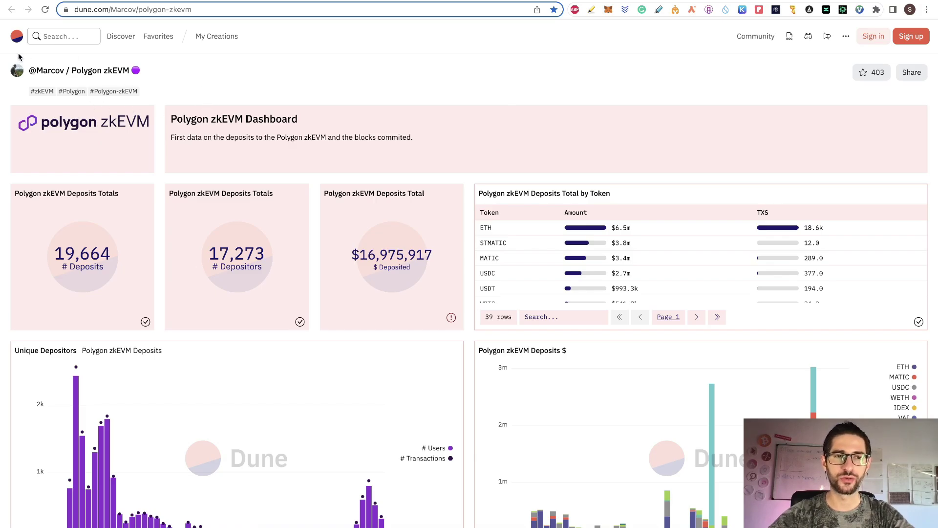
- Open and close Dune's search suggestions, then return to the Airdrops guide
{"action": "left_click", "coordinate": [51, 36]}
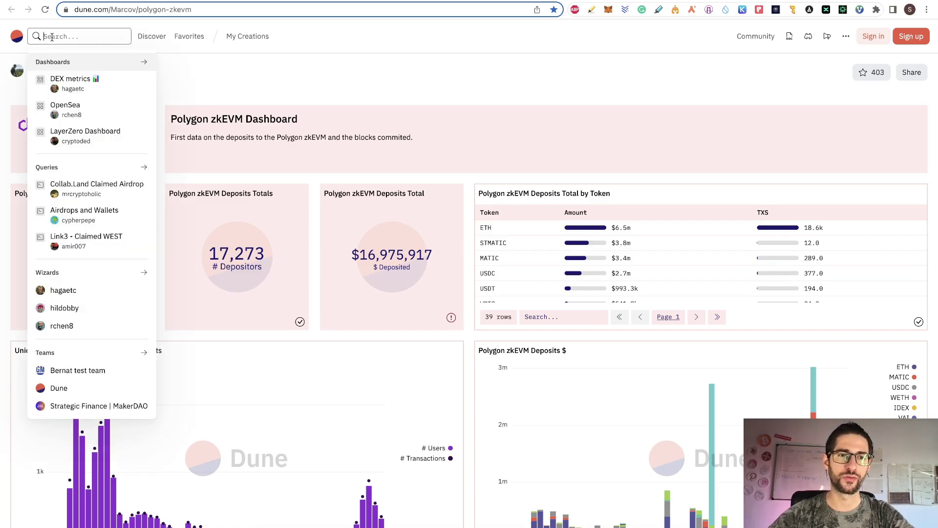
{"action": "left_click", "coordinate": [424, 93]}
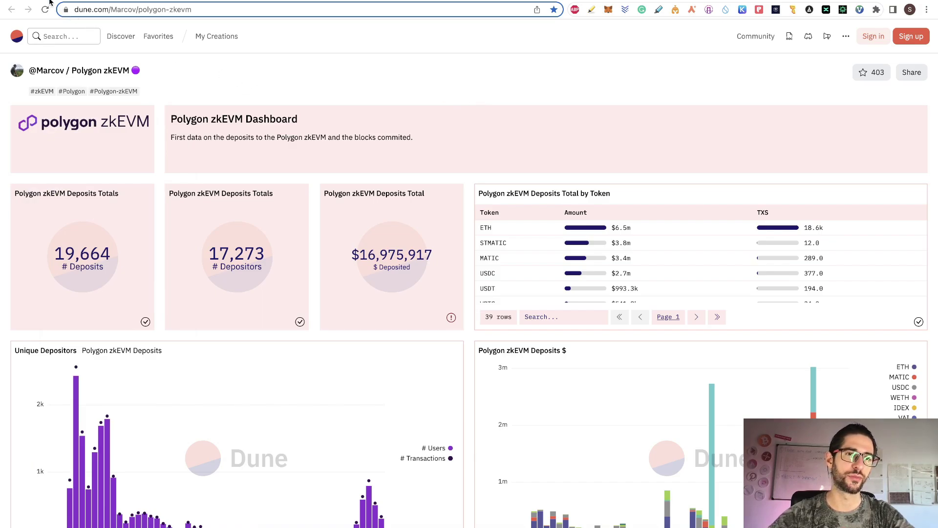
{"action": "key", "text": "ctrl+Tab"}
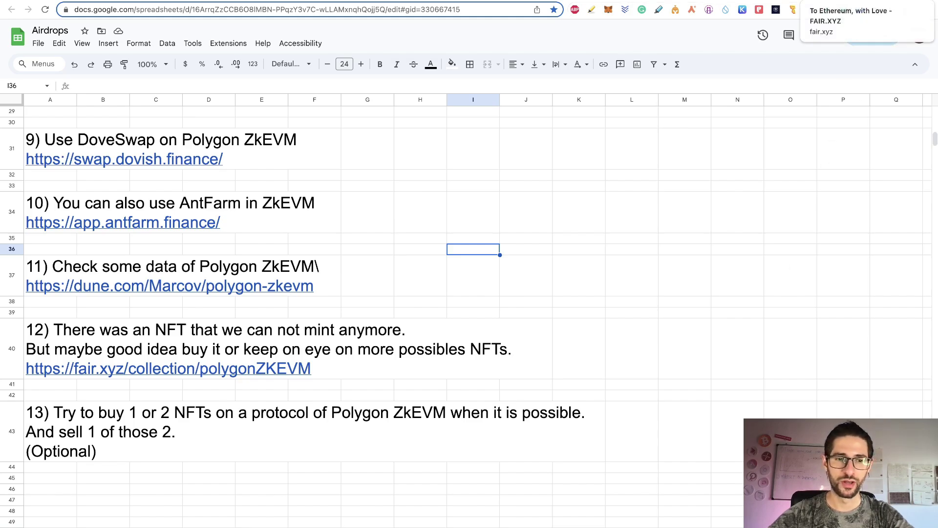
- Bring up the fair.xyz 'To Ethereum, with Love' Polygon zkEVM collection page
{"action": "left_click", "coordinate": [850, 10]}
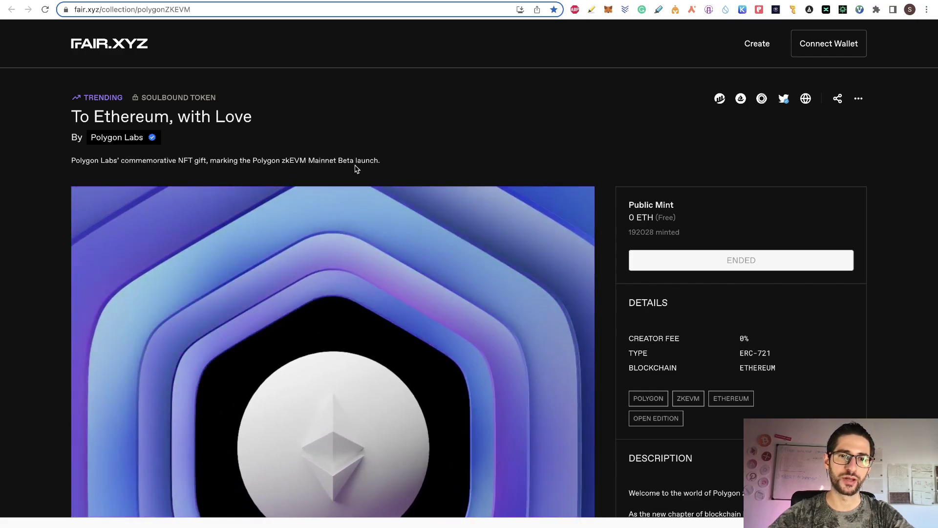
{"action": "scroll", "coordinate": [873, 214], "scroll_direction": "down", "scroll_amount": 1}
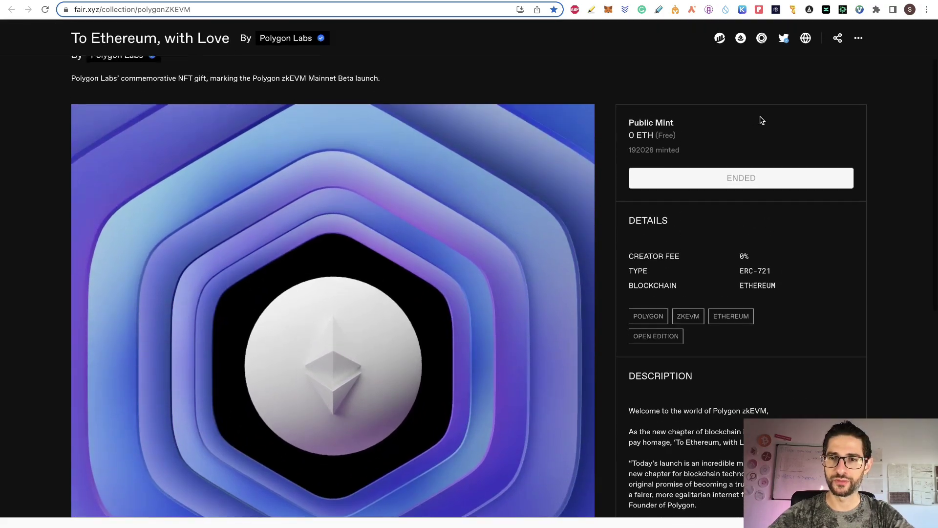
{"action": "scroll", "coordinate": [762, 203], "scroll_direction": "down", "scroll_amount": 2}
{"action": "scroll", "coordinate": [763, 203], "scroll_direction": "down", "scroll_amount": 2}
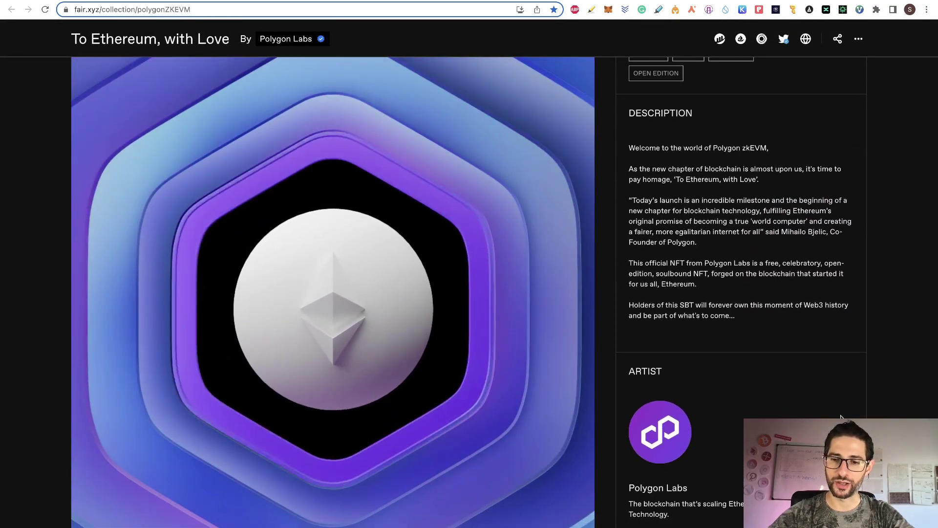
{"action": "scroll", "coordinate": [835, 408], "scroll_direction": "down", "scroll_amount": 2}
{"action": "scroll", "coordinate": [835, 409], "scroll_direction": "down", "scroll_amount": 1}
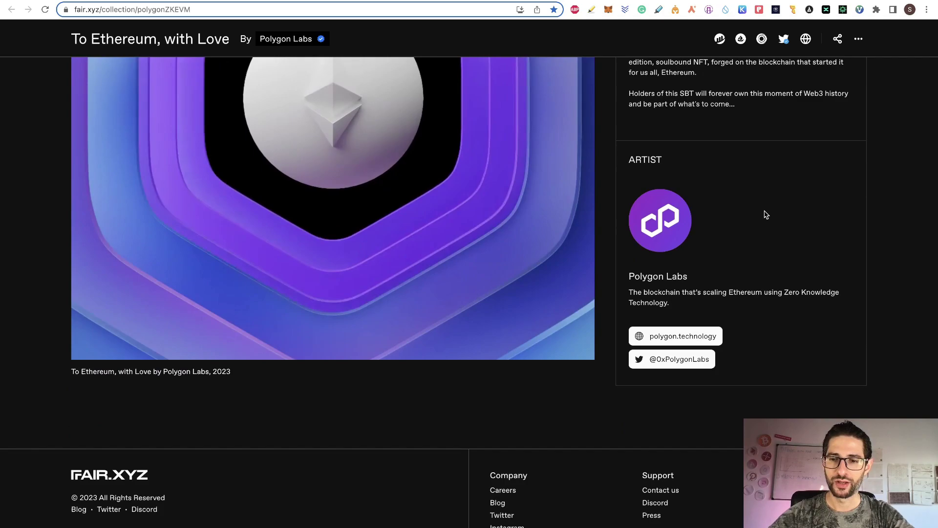
{"action": "scroll", "coordinate": [766, 214], "scroll_direction": "up", "scroll_amount": 2}
{"action": "scroll", "coordinate": [765, 213], "scroll_direction": "up", "scroll_amount": 3}
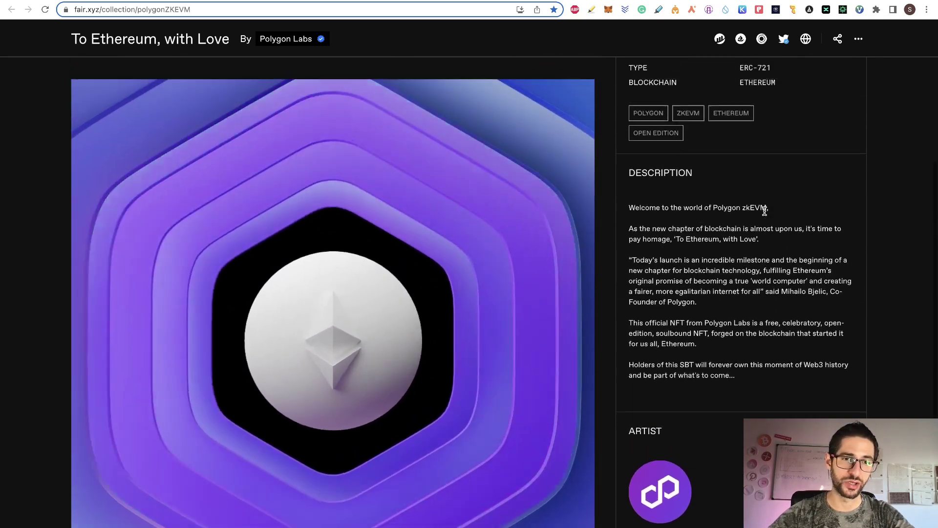
{"action": "scroll", "coordinate": [765, 213], "scroll_direction": "up", "scroll_amount": 2}
{"action": "scroll", "coordinate": [765, 213], "scroll_direction": "up", "scroll_amount": 3}
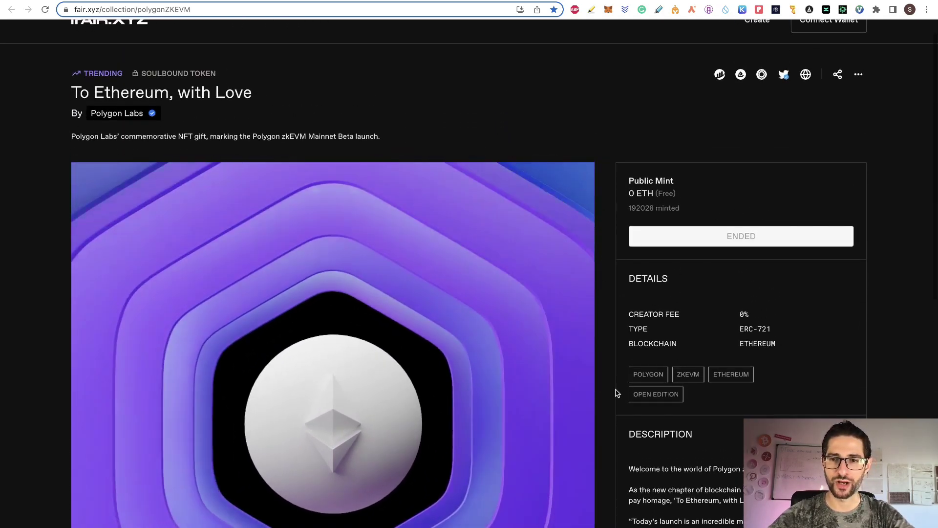
- Go to the collection's OpenSea page from the Fair.xyz header icon
{"action": "left_click", "coordinate": [740, 74]}
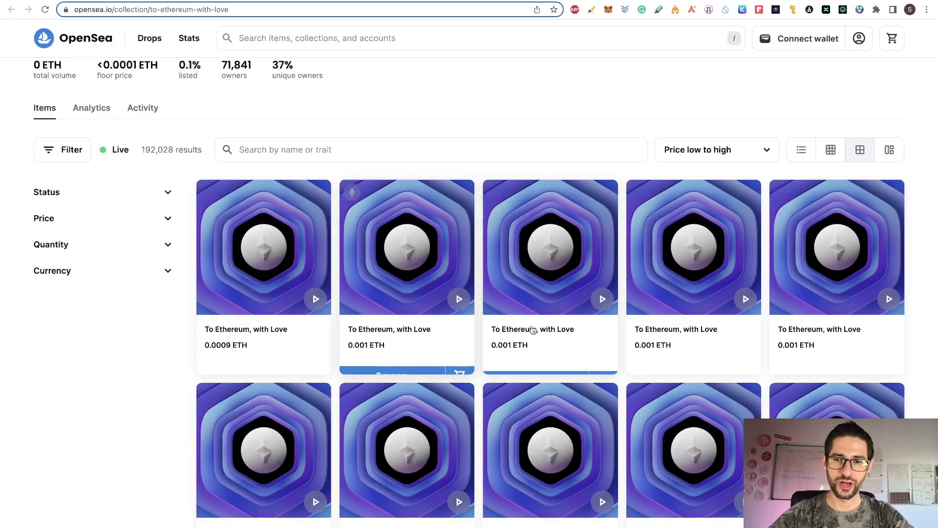
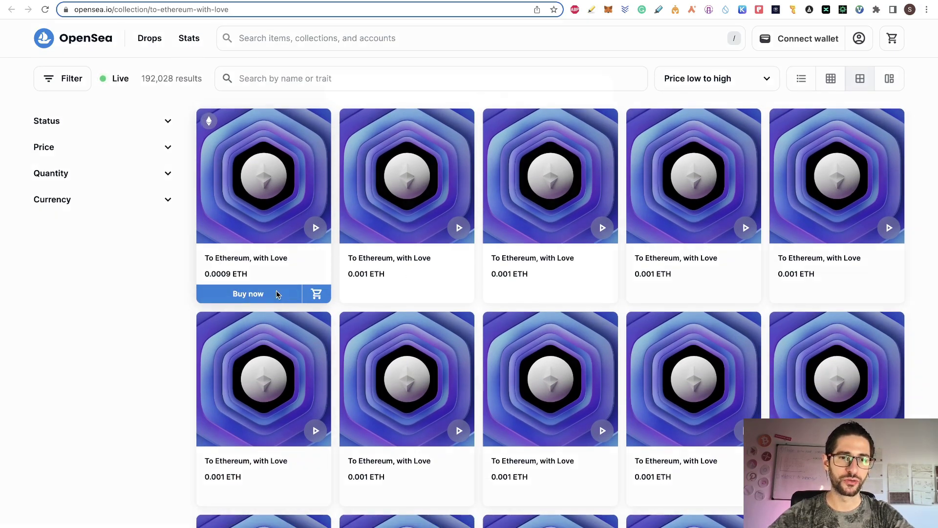
- Start buying the 0.0009 ETH To Ethereum, with Love NFT, then return to the Airdrops sheet
{"action": "left_click", "coordinate": [277, 294]}
{"action": "key", "text": "ctrl+Tab"}
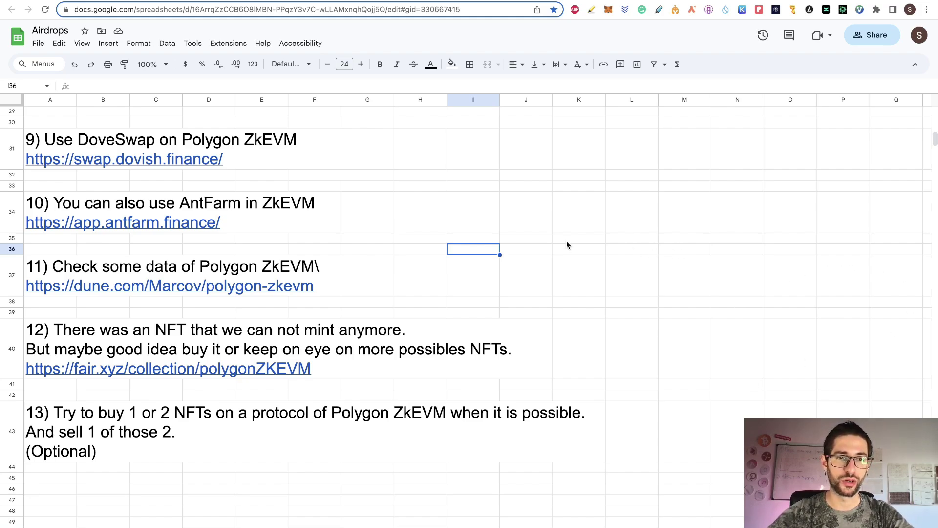
{"action": "scroll", "coordinate": [567, 241], "scroll_direction": "up", "scroll_amount": 5}
{"action": "scroll", "coordinate": [566, 241], "scroll_direction": "up", "scroll_amount": 2}
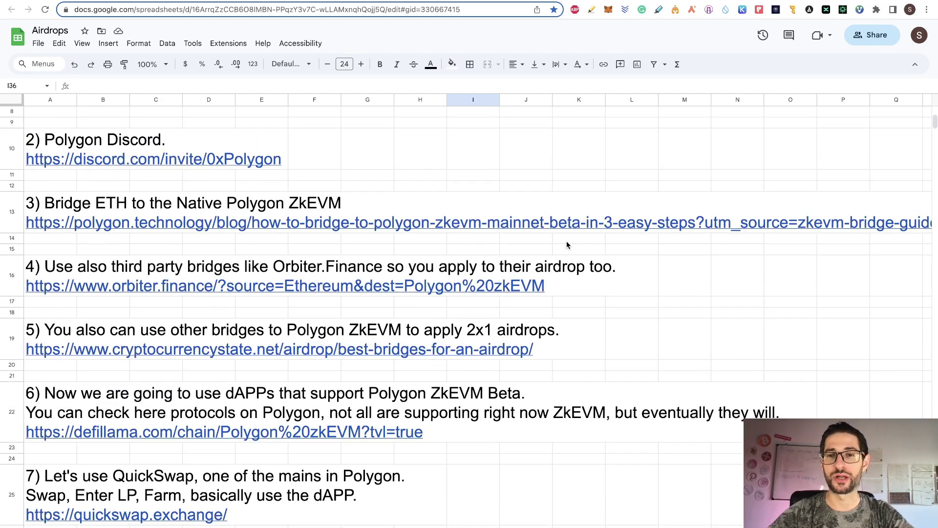
{"action": "scroll", "coordinate": [492, 151], "scroll_direction": "up", "scroll_amount": 3}
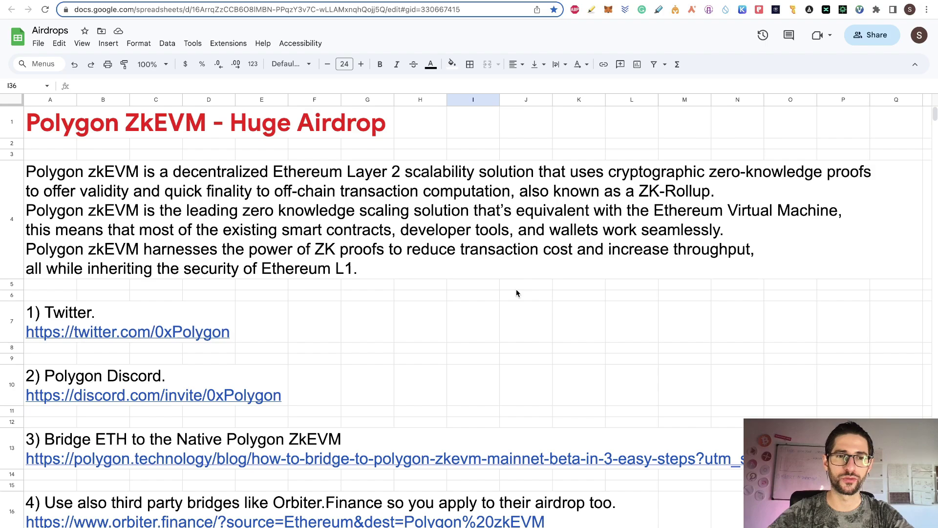
{"action": "scroll", "coordinate": [517, 289], "scroll_direction": "down", "scroll_amount": 3}
{"action": "scroll", "coordinate": [516, 289], "scroll_direction": "down", "scroll_amount": 3}
{"action": "scroll", "coordinate": [516, 290], "scroll_direction": "down", "scroll_amount": 3}
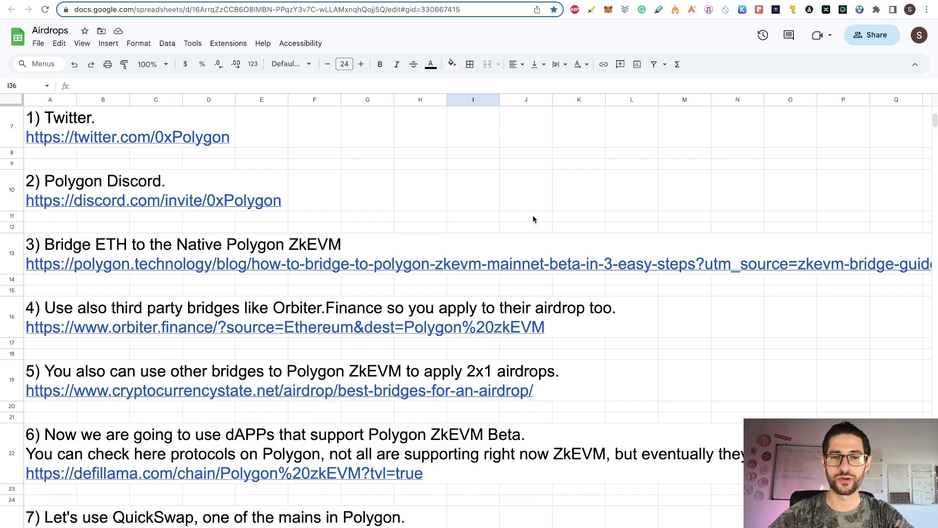
{"action": "scroll", "coordinate": [533, 214], "scroll_direction": "down", "scroll_amount": 2}
{"action": "scroll", "coordinate": [531, 214], "scroll_direction": "down", "scroll_amount": 1}
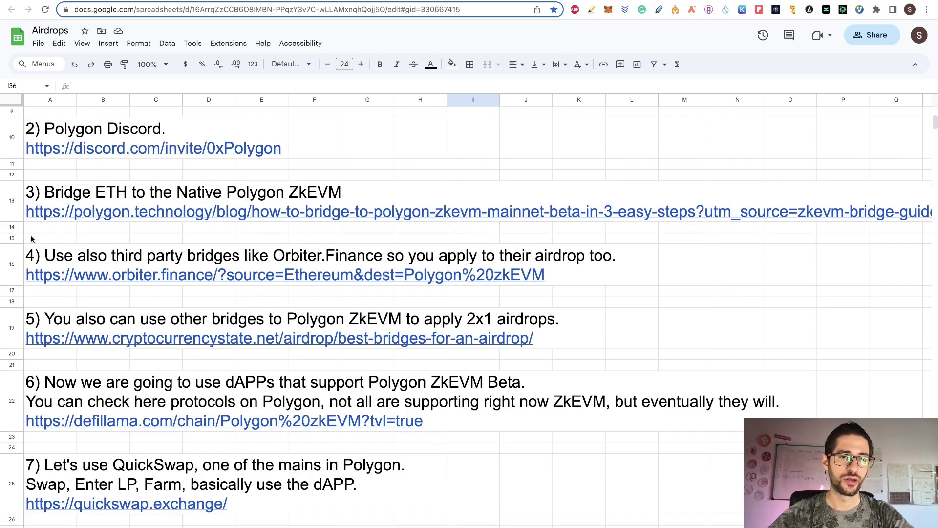
{"action": "scroll", "coordinate": [572, 338], "scroll_direction": "down", "scroll_amount": 1}
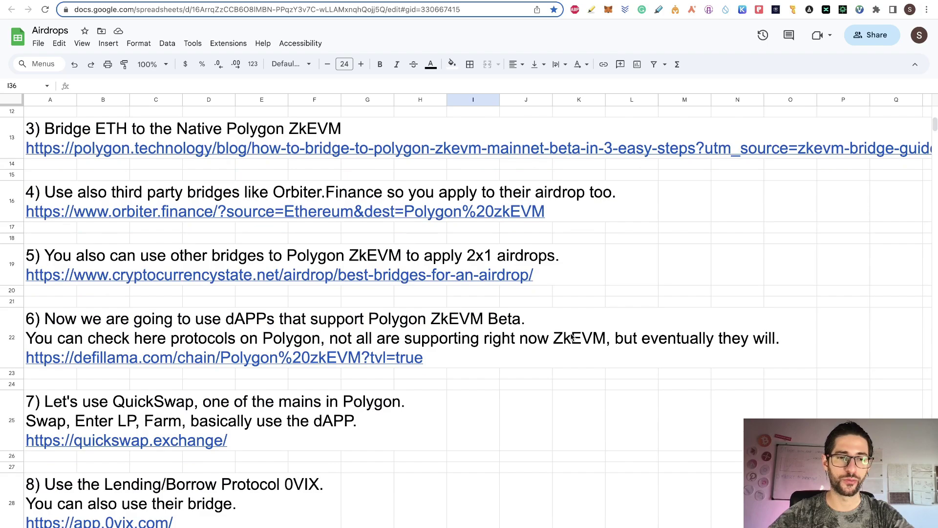
{"action": "scroll", "coordinate": [570, 336], "scroll_direction": "down", "scroll_amount": 2}
{"action": "scroll", "coordinate": [570, 333], "scroll_direction": "down", "scroll_amount": 1}
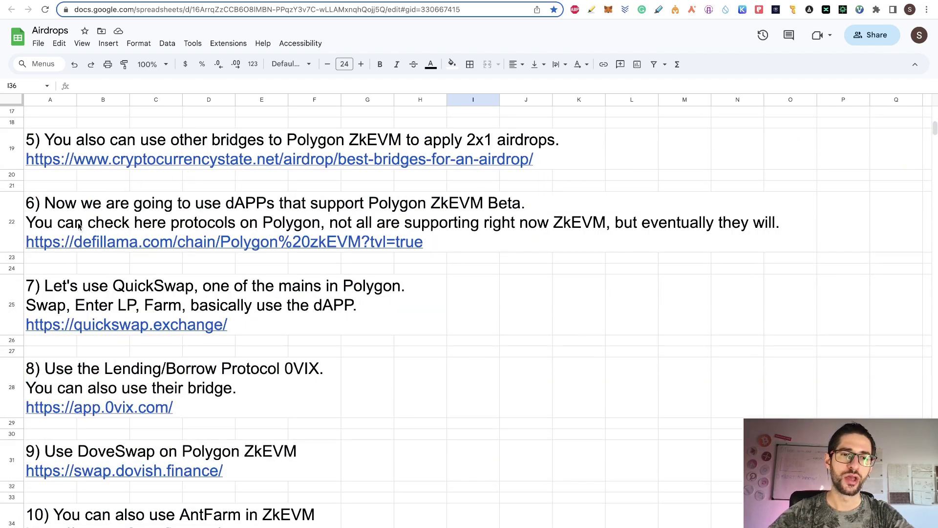
{"action": "scroll", "coordinate": [508, 324], "scroll_direction": "down", "scroll_amount": 3}
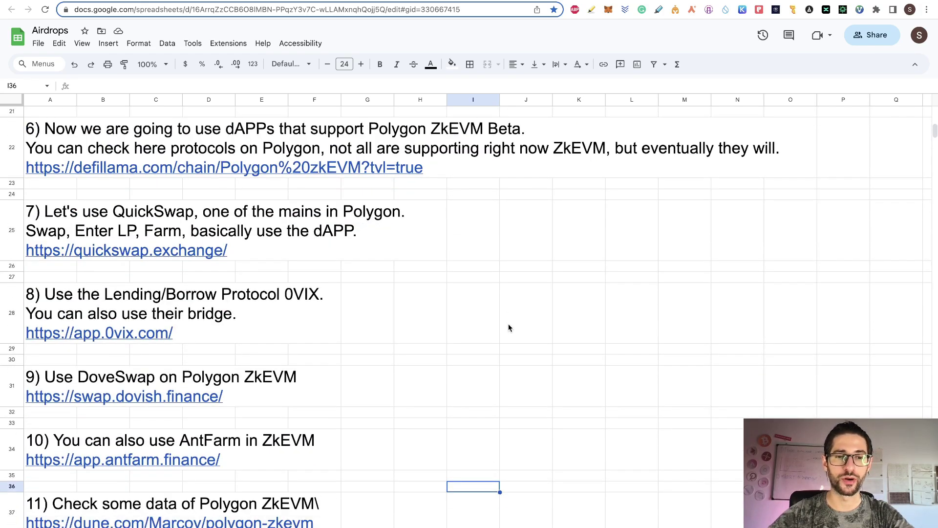
{"action": "scroll", "coordinate": [508, 323], "scroll_direction": "down", "scroll_amount": 3}
{"action": "scroll", "coordinate": [508, 327], "scroll_direction": "down", "scroll_amount": 3}
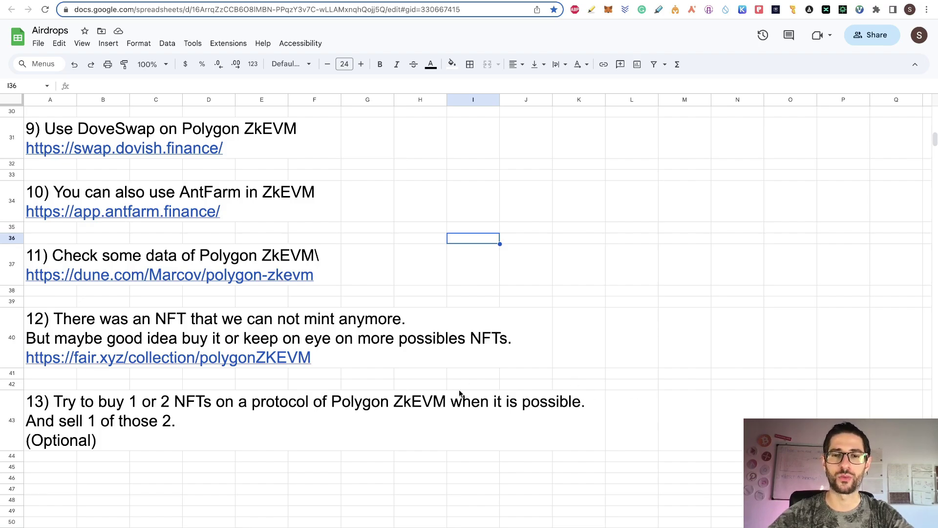
{"action": "scroll", "coordinate": [616, 257], "scroll_direction": "up", "scroll_amount": 10}
{"action": "scroll", "coordinate": [615, 256], "scroll_direction": "up", "scroll_amount": 5}
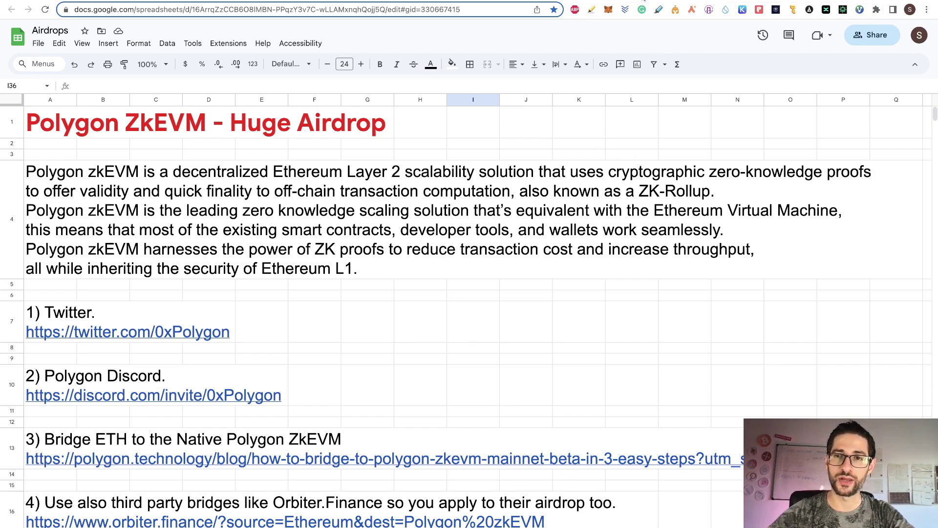
- Show the cryptocurrencystate.net Subscriptions page with its Discord and APP + Discord plans
{"action": "left_click", "coordinate": [644, 9]}
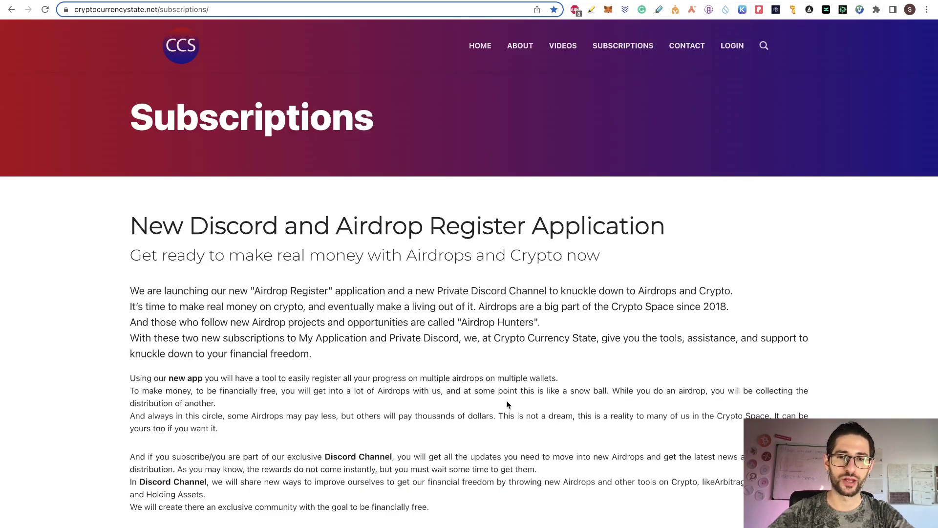
{"action": "scroll", "coordinate": [509, 388], "scroll_direction": "down", "scroll_amount": 3}
{"action": "scroll", "coordinate": [506, 352], "scroll_direction": "down", "scroll_amount": 3}
{"action": "scroll", "coordinate": [502, 330], "scroll_direction": "down", "scroll_amount": 2}
{"action": "scroll", "coordinate": [502, 330], "scroll_direction": "up", "scroll_amount": 4}
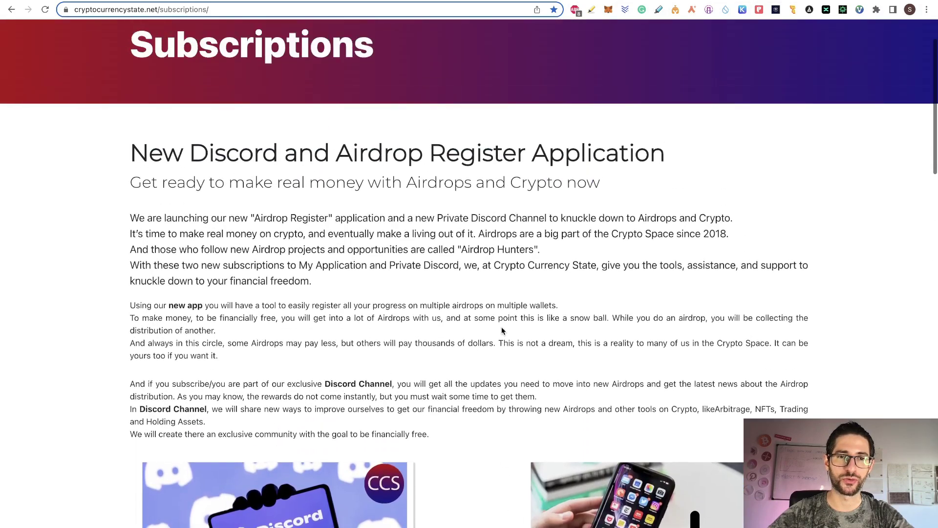
{"action": "scroll", "coordinate": [502, 331], "scroll_direction": "up", "scroll_amount": 1}
{"action": "scroll", "coordinate": [502, 331], "scroll_direction": "down", "scroll_amount": 6}
{"action": "scroll", "coordinate": [502, 330], "scroll_direction": "down", "scroll_amount": 1}
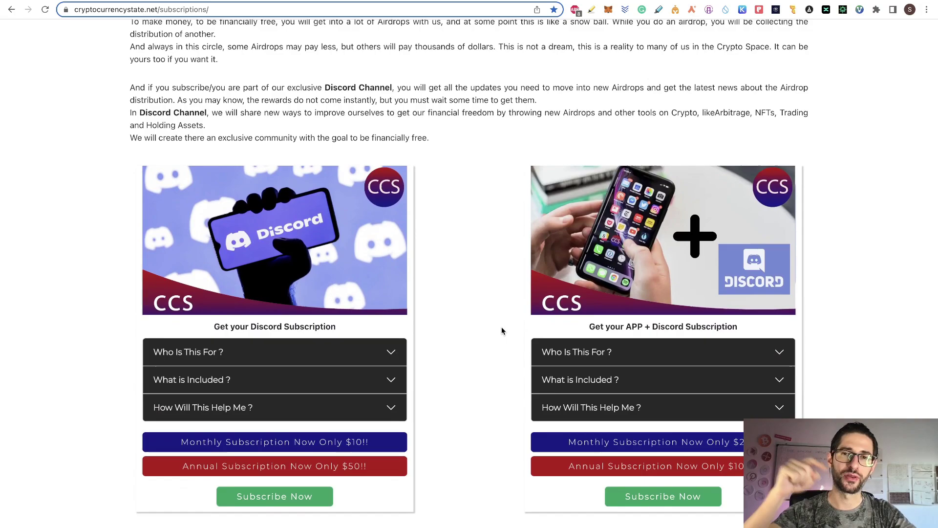
{"action": "scroll", "coordinate": [502, 331], "scroll_direction": "down", "scroll_amount": 3}
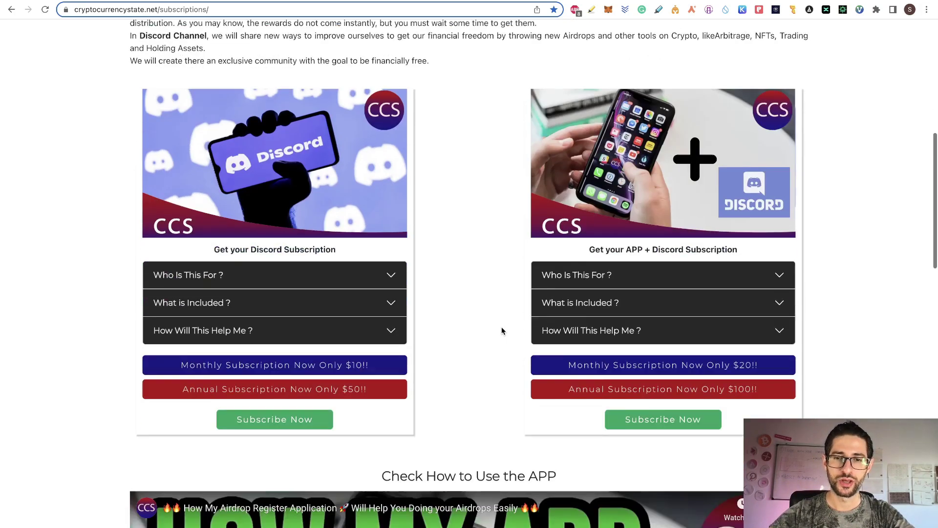
{"action": "scroll", "coordinate": [502, 331], "scroll_direction": "down", "scroll_amount": 5}
{"action": "scroll", "coordinate": [501, 330], "scroll_direction": "down", "scroll_amount": 1}
{"action": "scroll", "coordinate": [464, 374], "scroll_direction": "down", "scroll_amount": 5}
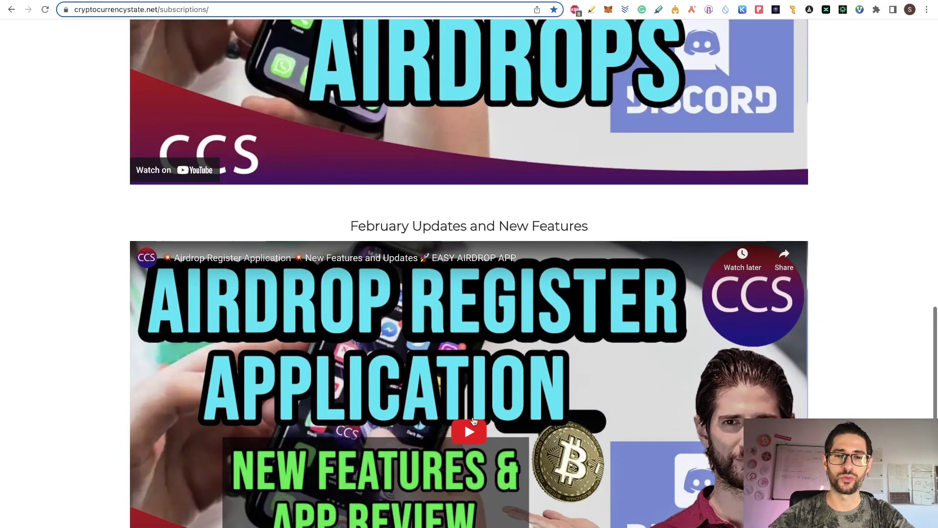
{"action": "scroll", "coordinate": [445, 345], "scroll_direction": "down", "scroll_amount": 5}
{"action": "scroll", "coordinate": [445, 345], "scroll_direction": "up", "scroll_amount": 8}
{"action": "scroll", "coordinate": [501, 242], "scroll_direction": "up", "scroll_amount": 3}
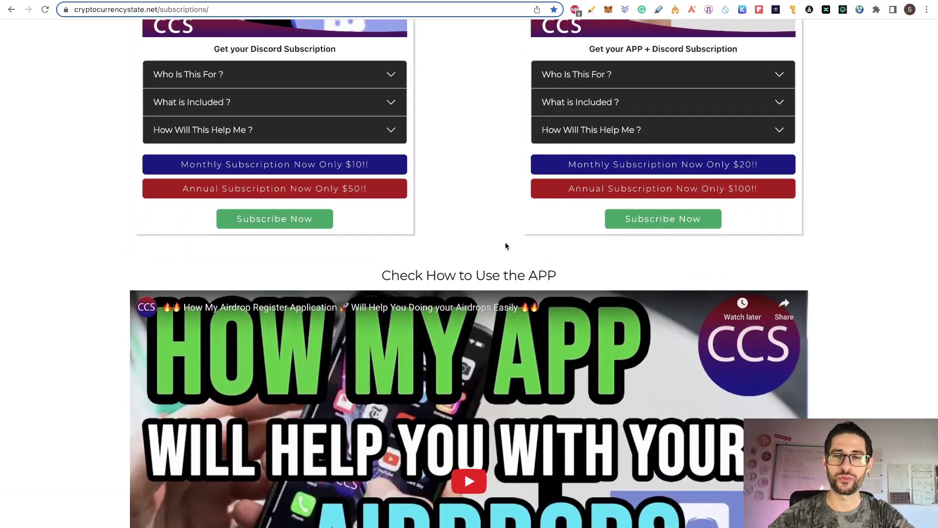
{"action": "scroll", "coordinate": [475, 221], "scroll_direction": "up", "scroll_amount": 5}
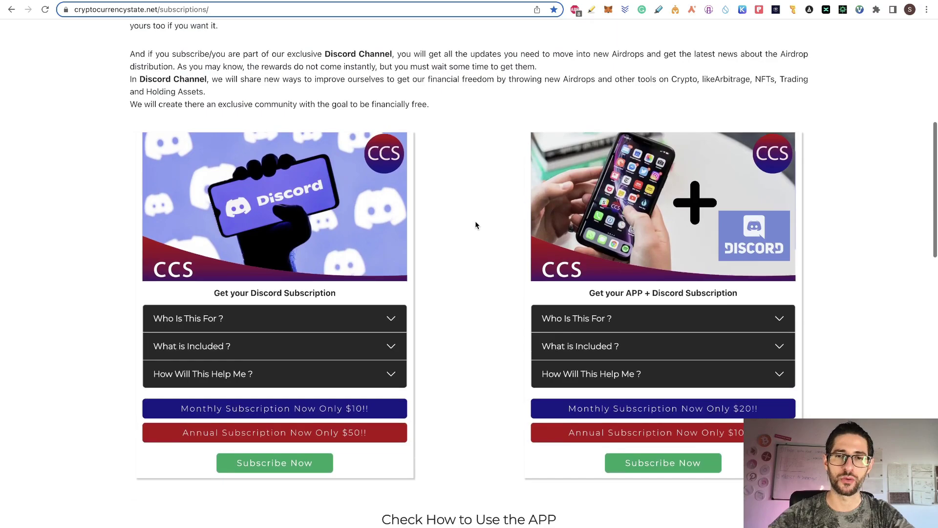
{"action": "scroll", "coordinate": [476, 221], "scroll_direction": "up", "scroll_amount": 2}
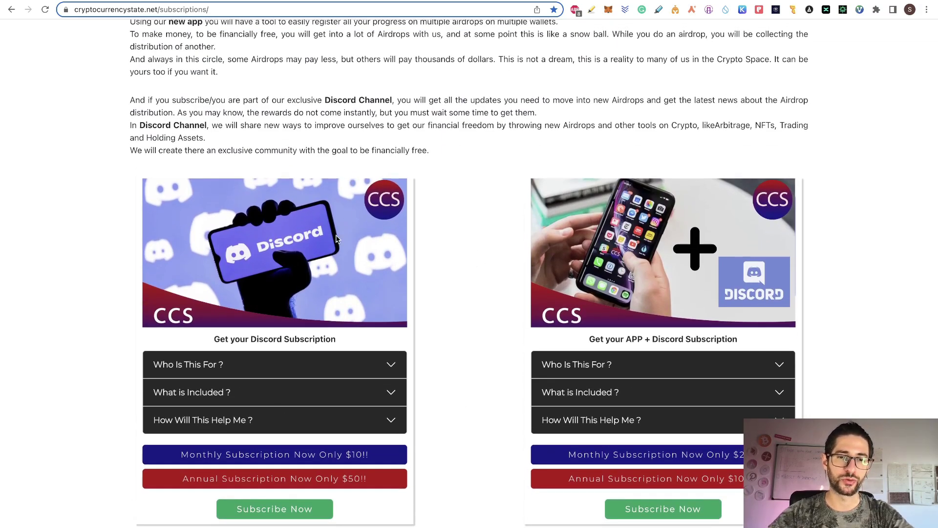